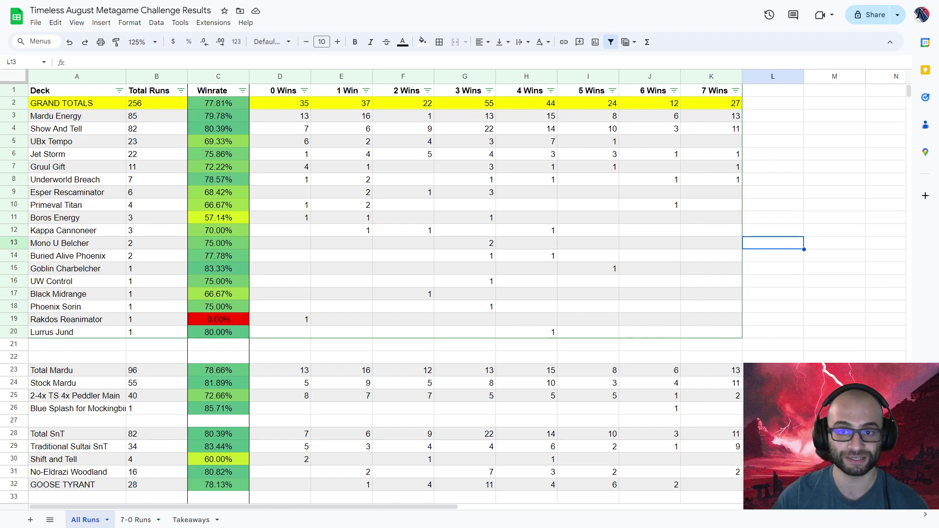
- Check the totals of the 0 Wins and 7 Wins columns on All Runs
{"action": "left_click", "coordinate": [283, 76]}
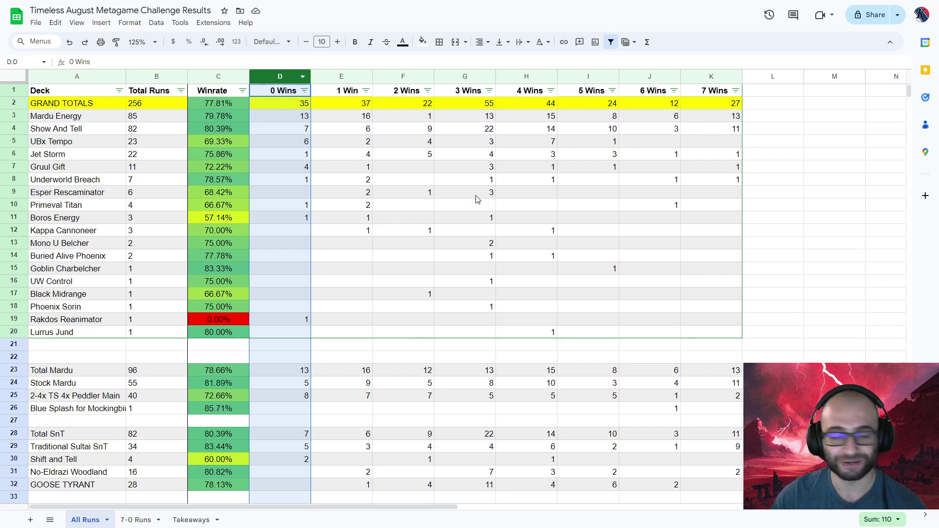
{"action": "left_click", "coordinate": [770, 216]}
{"action": "left_click", "coordinate": [723, 78]}
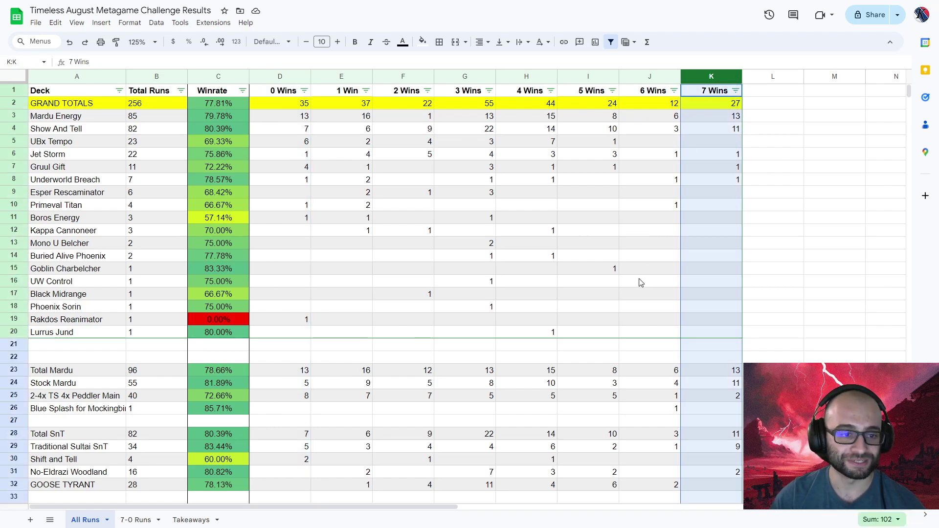
{"action": "left_click", "coordinate": [799, 248]}
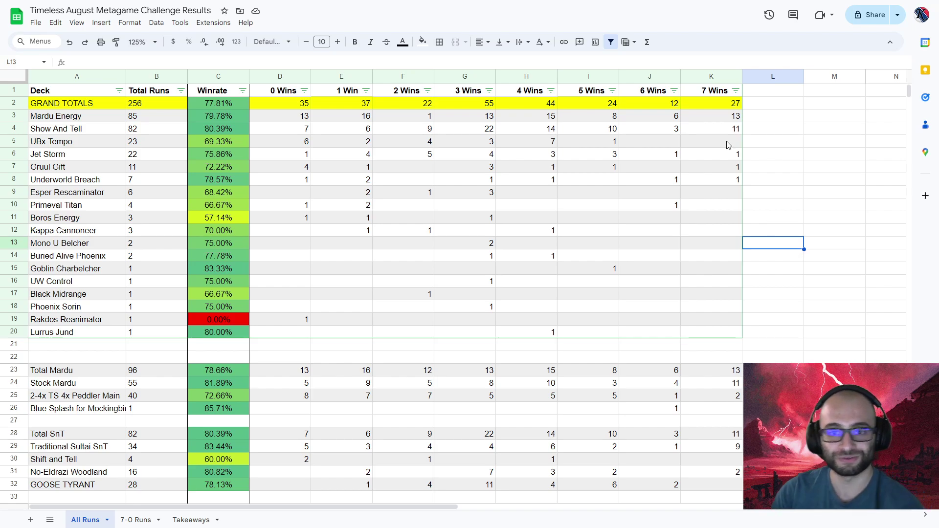
- Review the deck win rates and the two most played decks' run and 7-win counts
{"action": "left_click_drag", "start_coordinate": [225, 108], "coordinate": [272, 290]}
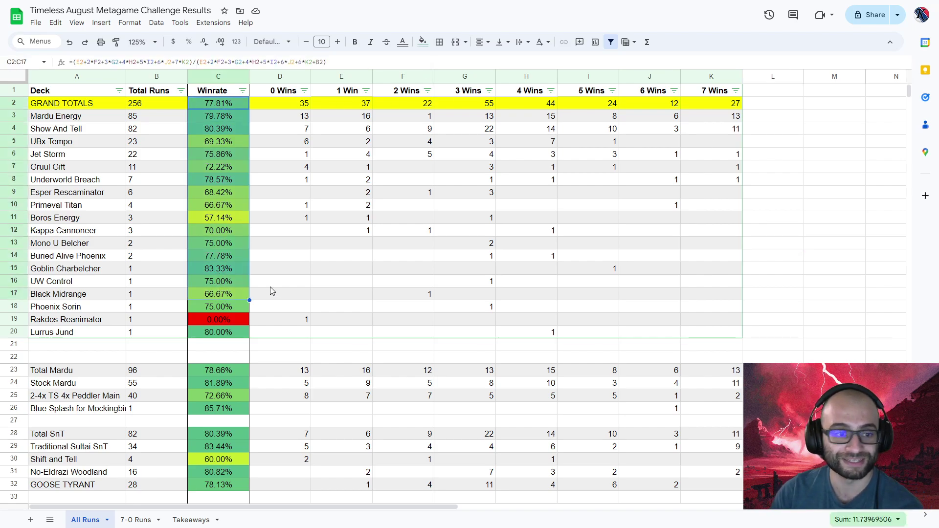
{"action": "left_click", "coordinate": [783, 261]}
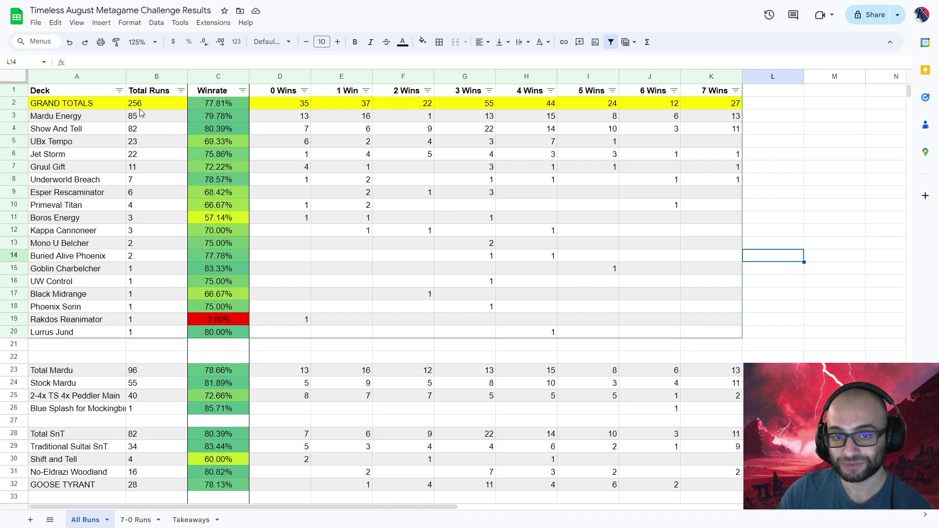
{"action": "mouse_move", "coordinate": [83, 118]}
{"action": "left_mouse_down"}
{"action": "mouse_move", "coordinate": [80, 128]}
{"action": "mouse_move", "coordinate": [145, 131]}
{"action": "left_mouse_up"}
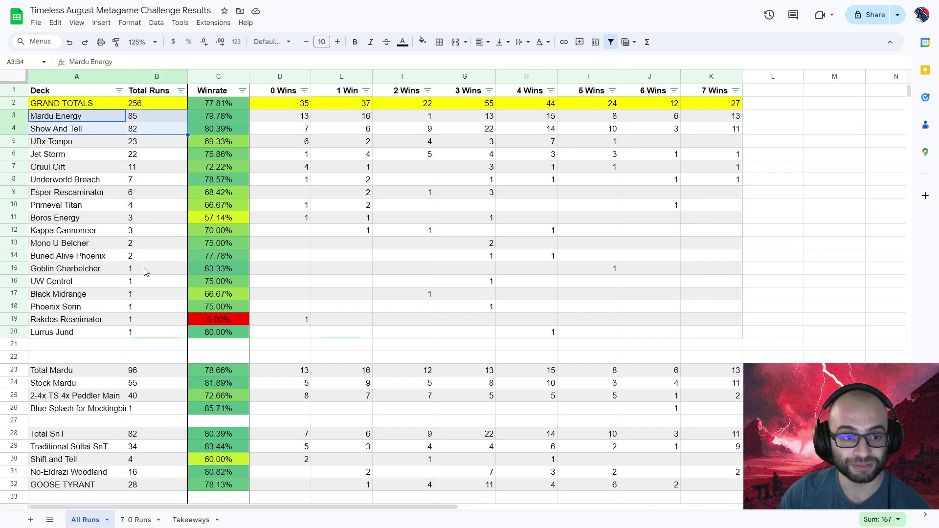
{"action": "left_click_drag", "start_coordinate": [709, 120], "coordinate": [731, 130]}
{"action": "left_click", "coordinate": [797, 129]}
- On the 7-0 Runs sheet, select the Mardu Energy deck entries to count them
{"action": "left_click", "coordinate": [136, 519]}
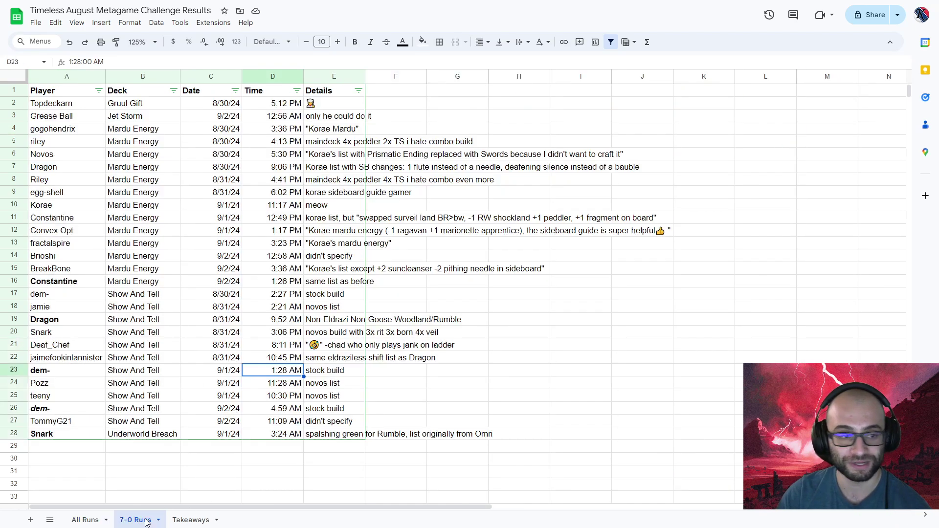
{"action": "left_click", "coordinate": [377, 472]}
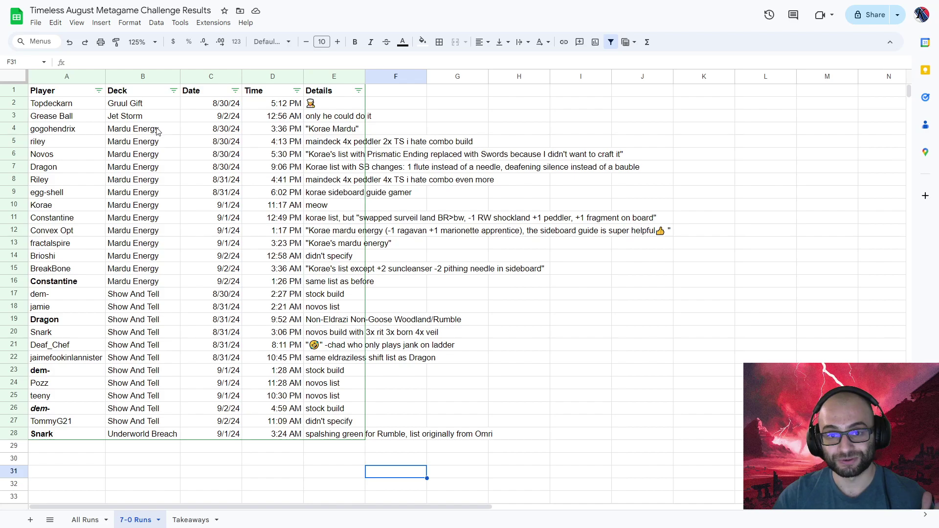
{"action": "left_click_drag", "start_coordinate": [157, 128], "coordinate": [157, 426]}
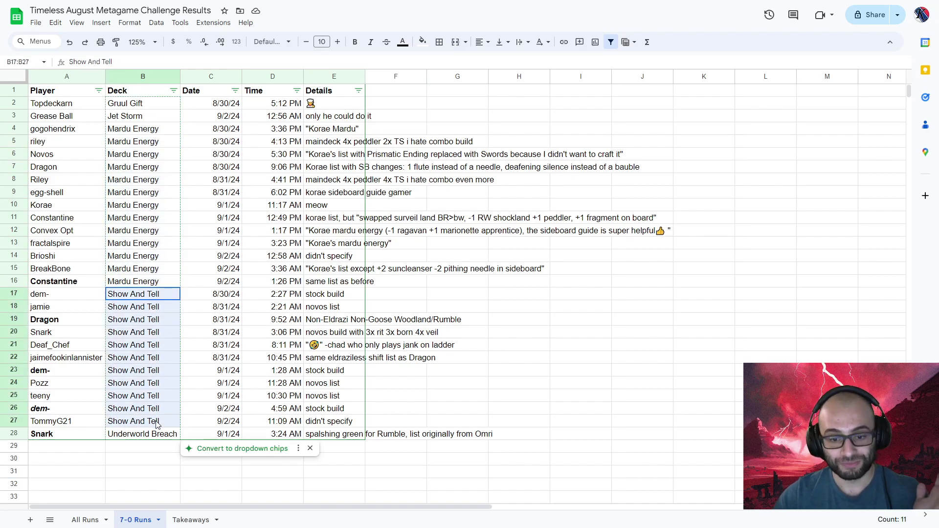
{"action": "left_click", "coordinate": [157, 476]}
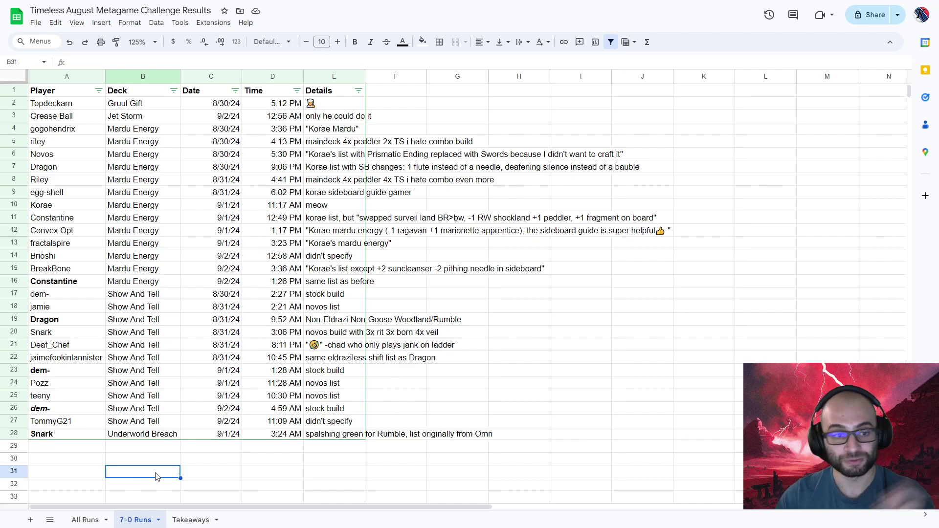
- Inspect the bold and bold-italic player entries in the Player column
{"action": "left_click", "coordinate": [87, 284]}
{"action": "left_click", "coordinate": [69, 324]}
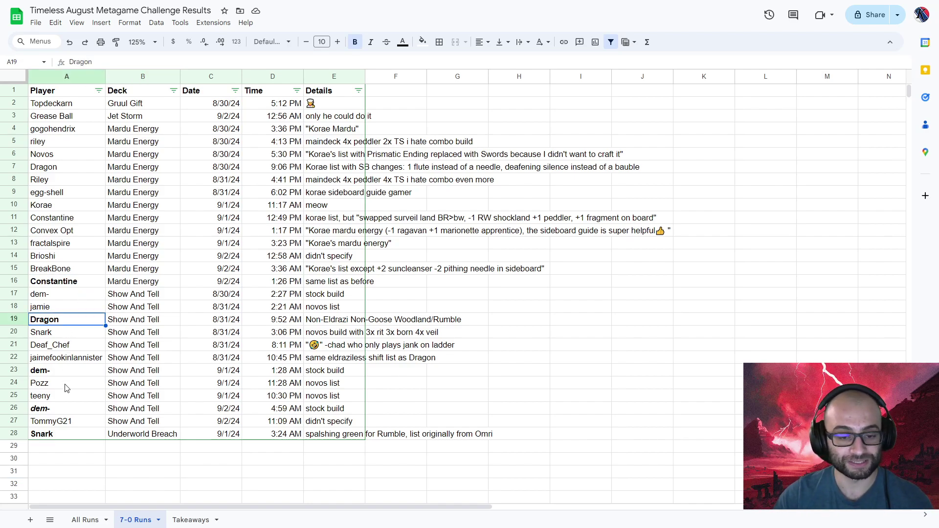
{"action": "left_click", "coordinate": [47, 407]}
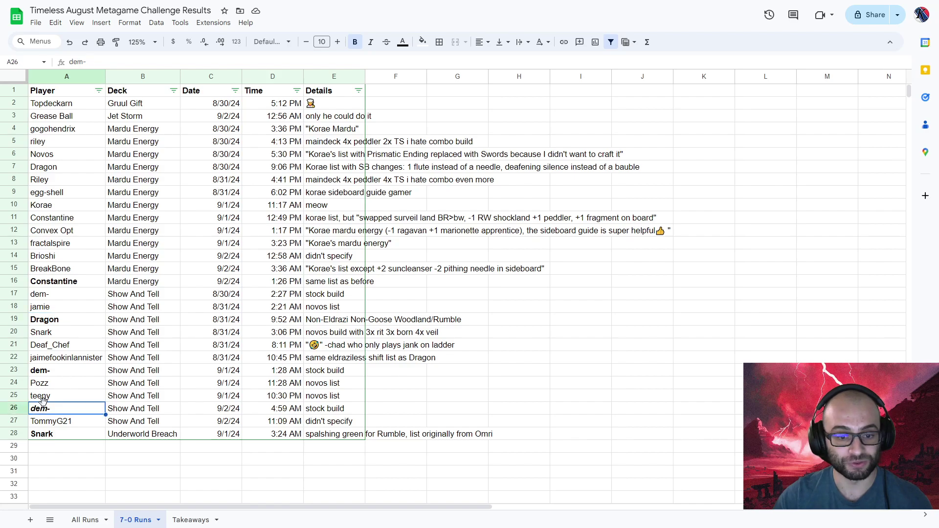
{"action": "left_click", "coordinate": [154, 478]}
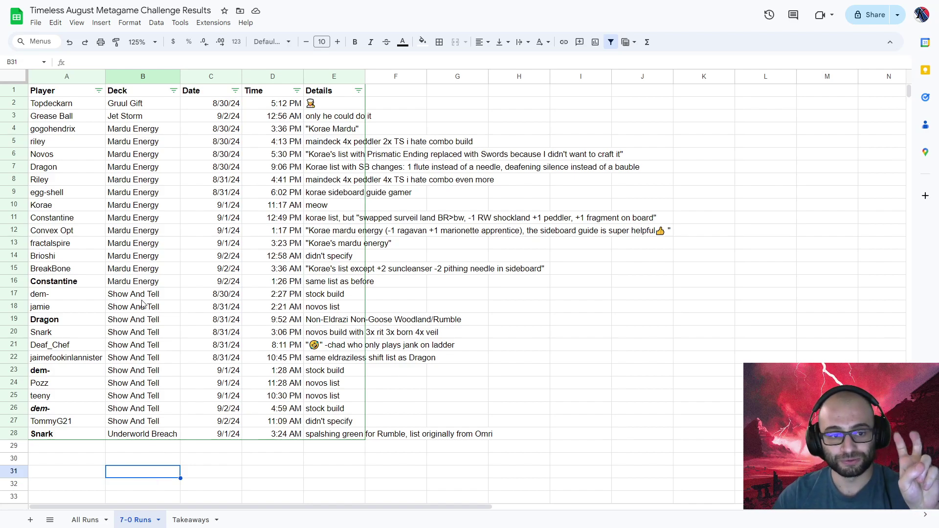
{"action": "left_click", "coordinate": [132, 104]}
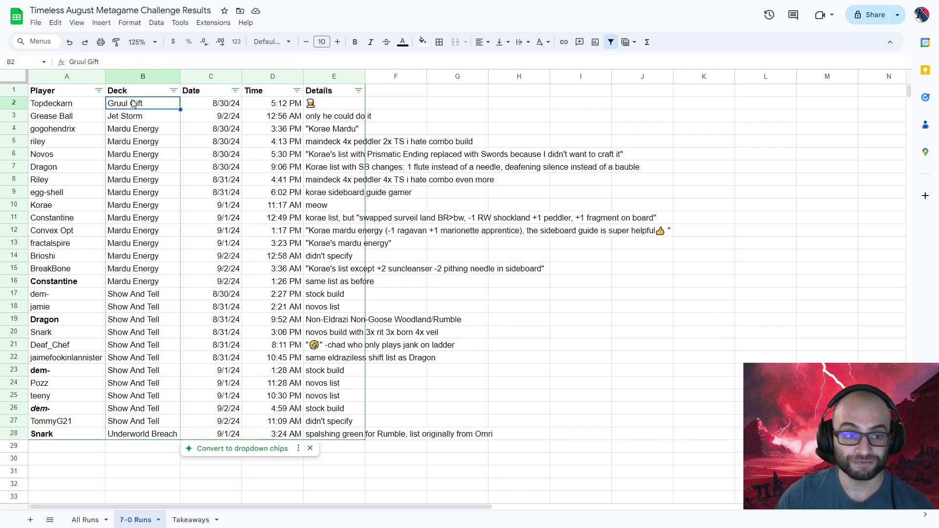
{"action": "left_click_drag", "start_coordinate": [88, 108], "coordinate": [337, 110]}
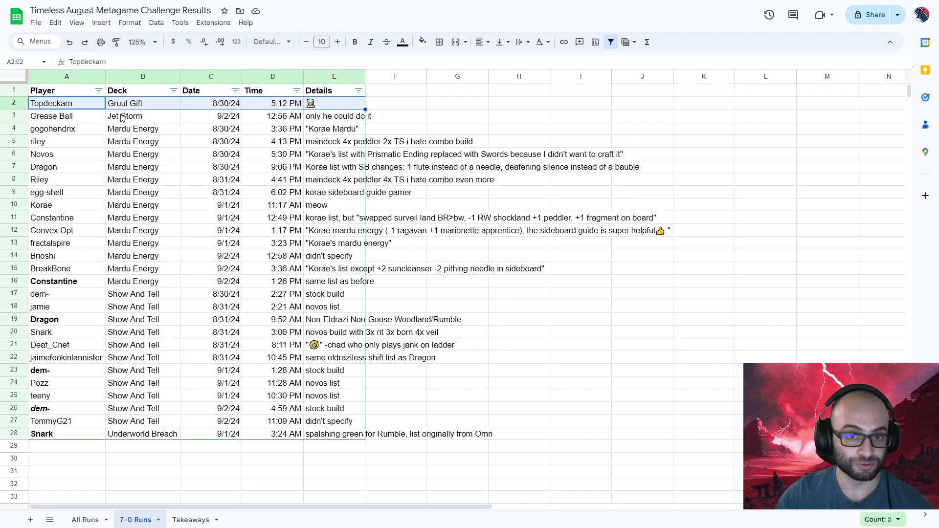
{"action": "left_click", "coordinate": [142, 105]}
{"action": "left_click", "coordinate": [58, 107]}
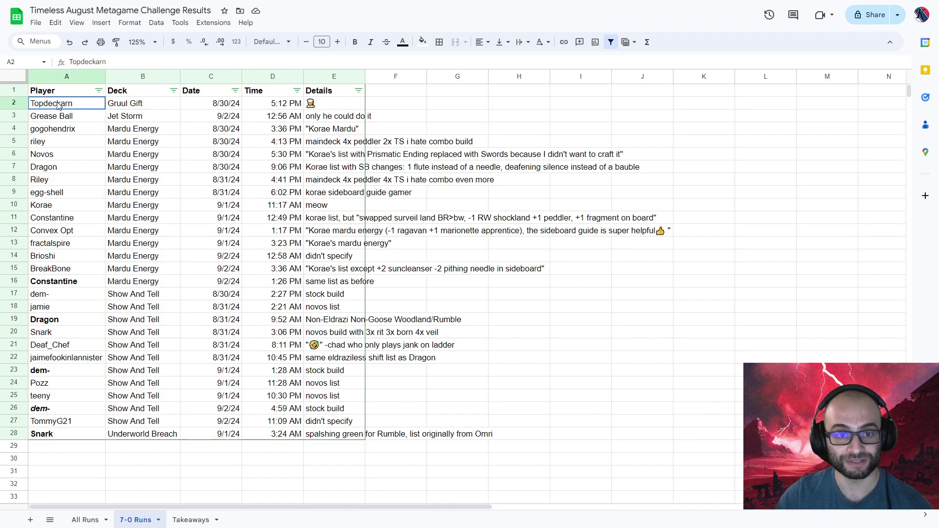
{"action": "left_click", "coordinate": [142, 108]}
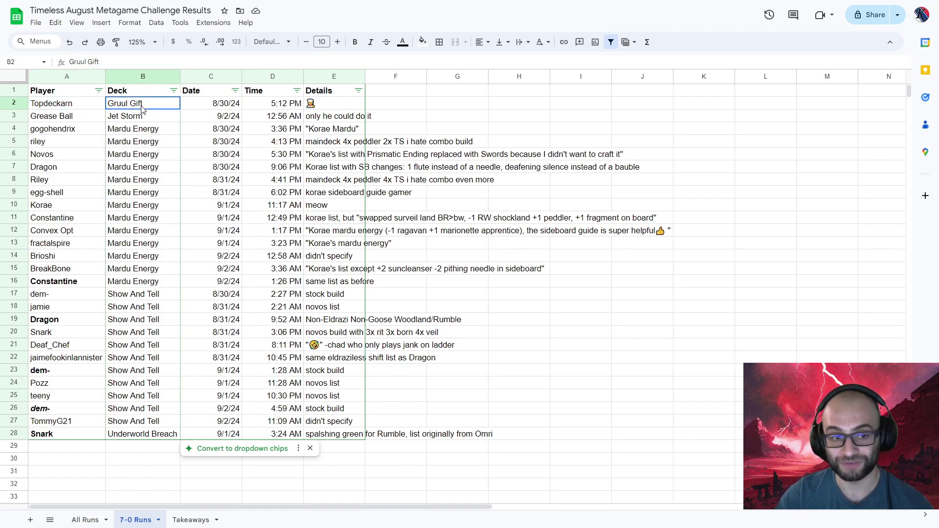
{"action": "left_click", "coordinate": [150, 120]}
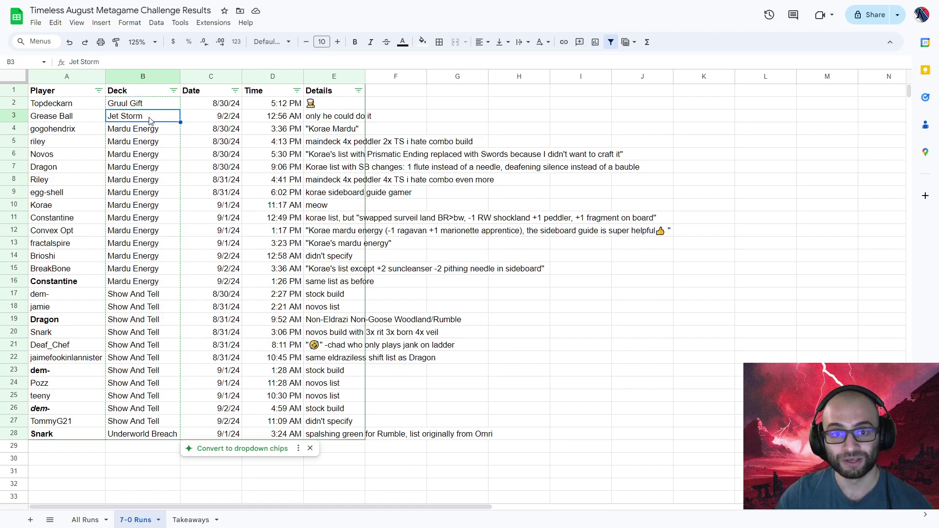
{"action": "key", "text": "Left"}
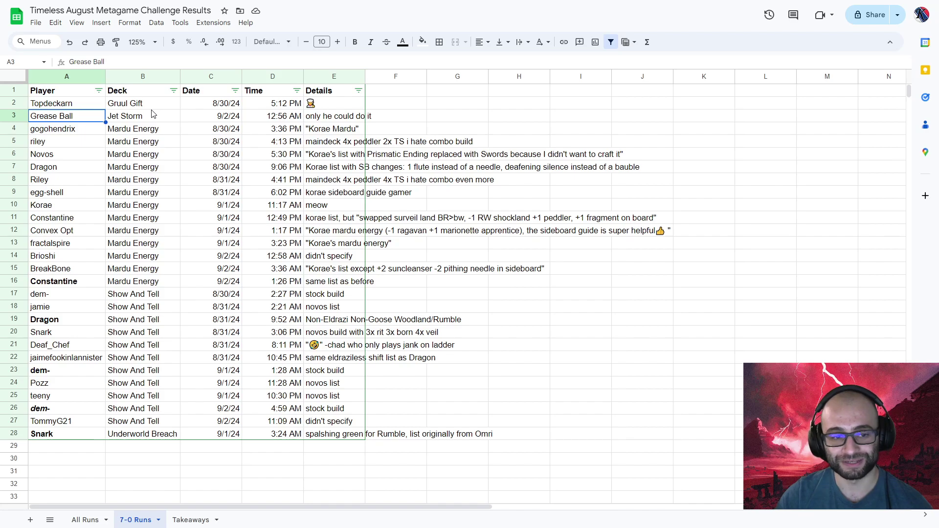
{"action": "left_click", "coordinate": [152, 114]}
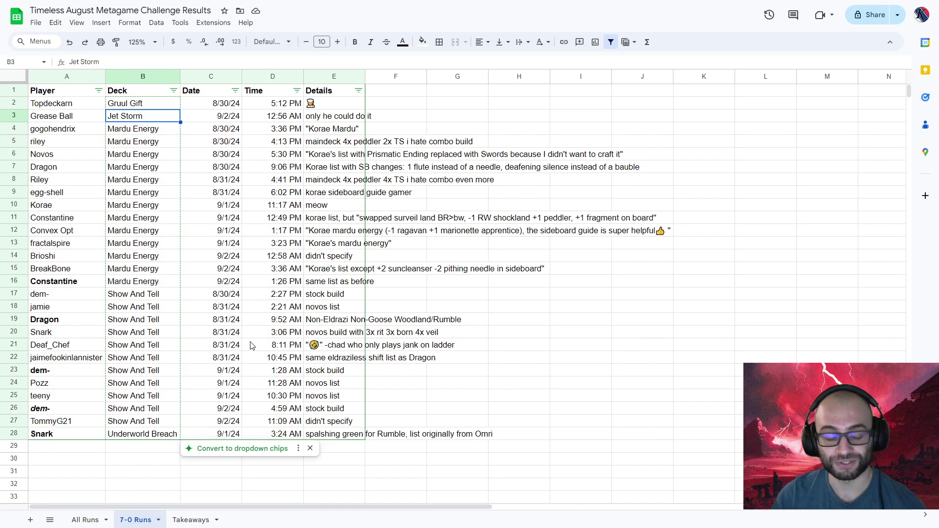
{"action": "left_click", "coordinate": [141, 435]}
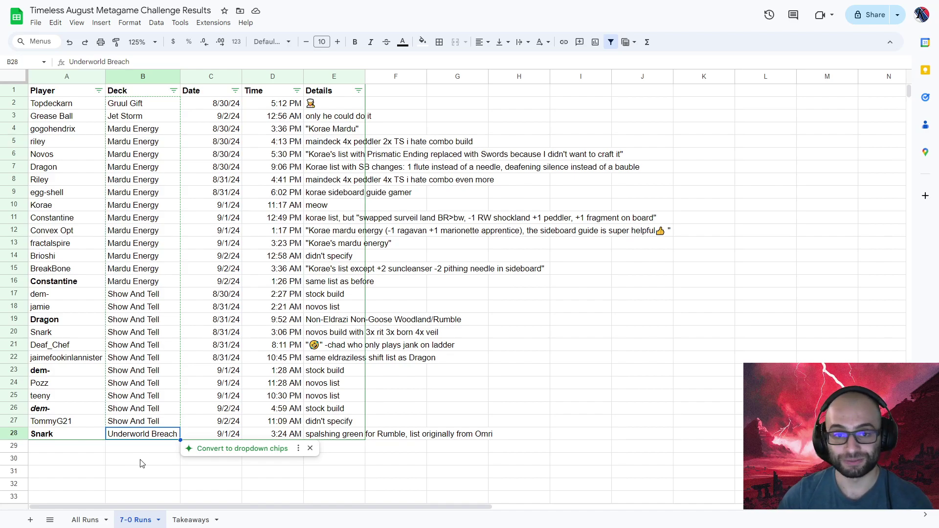
{"action": "left_click", "coordinate": [125, 128]}
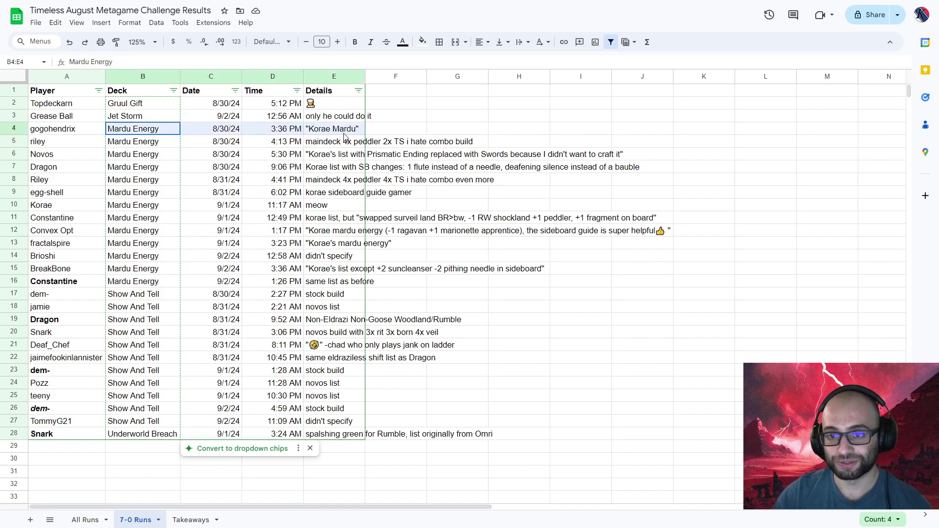
{"action": "left_click", "coordinate": [321, 131]}
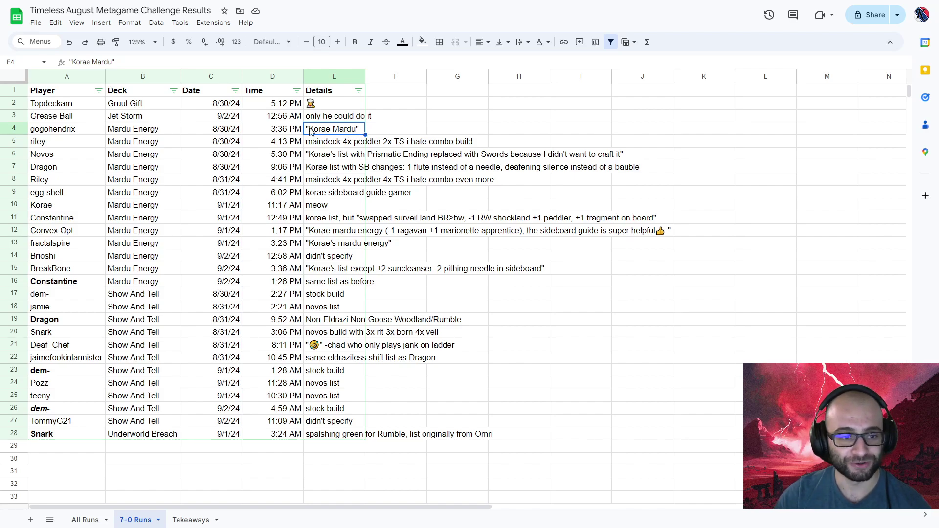
{"action": "left_click", "coordinate": [333, 155]}
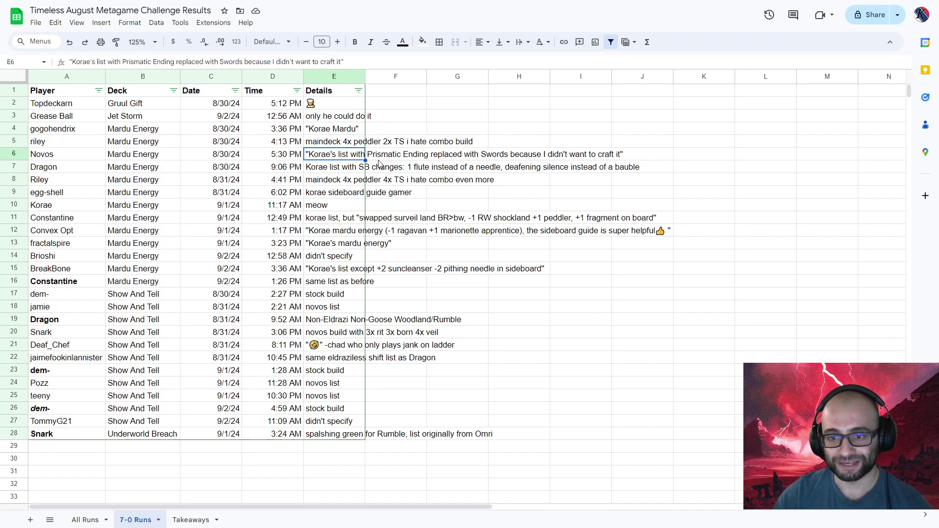
{"action": "left_click", "coordinate": [316, 169]}
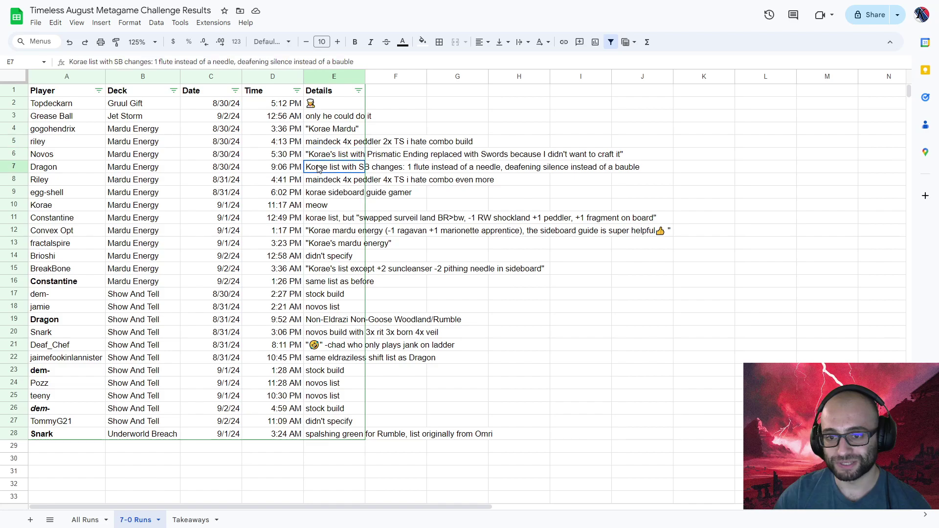
{"action": "left_click", "coordinate": [314, 195]}
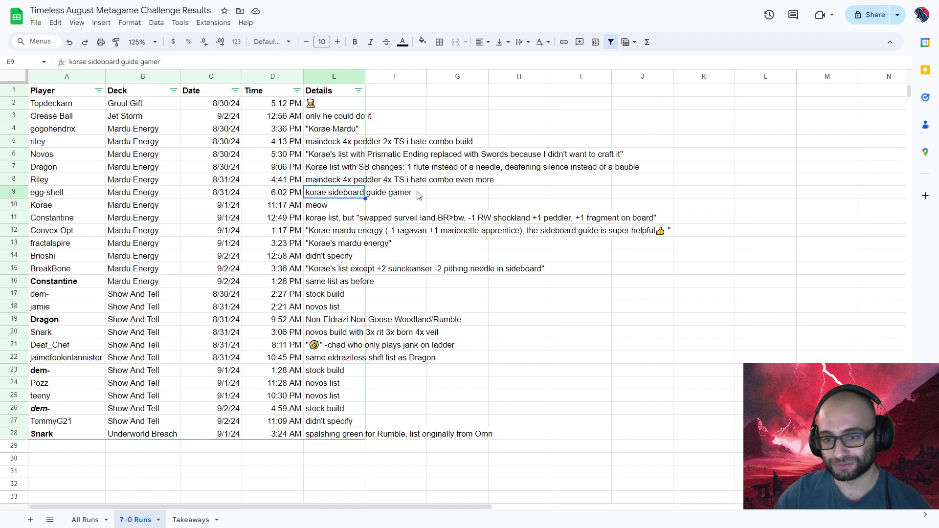
{"action": "left_click", "coordinate": [313, 219]}
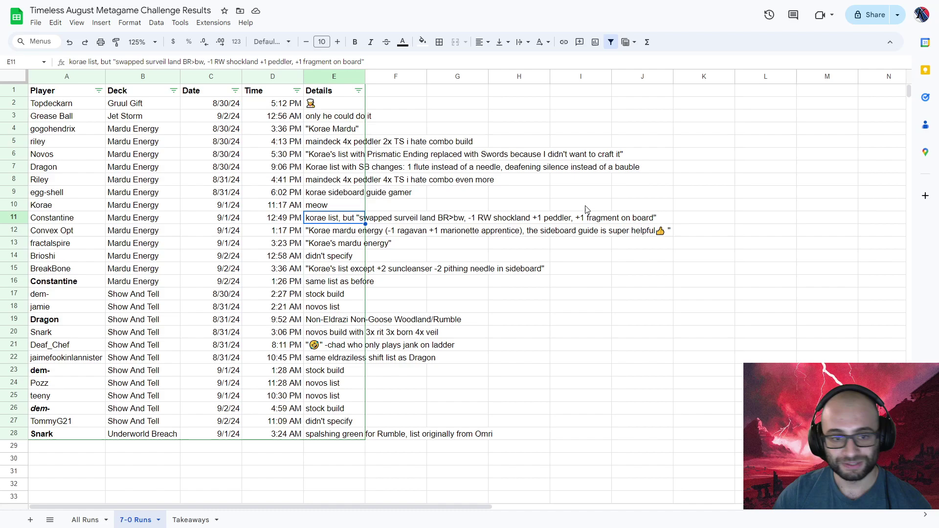
{"action": "left_click", "coordinate": [357, 205]}
{"action": "left_click", "coordinate": [315, 156]}
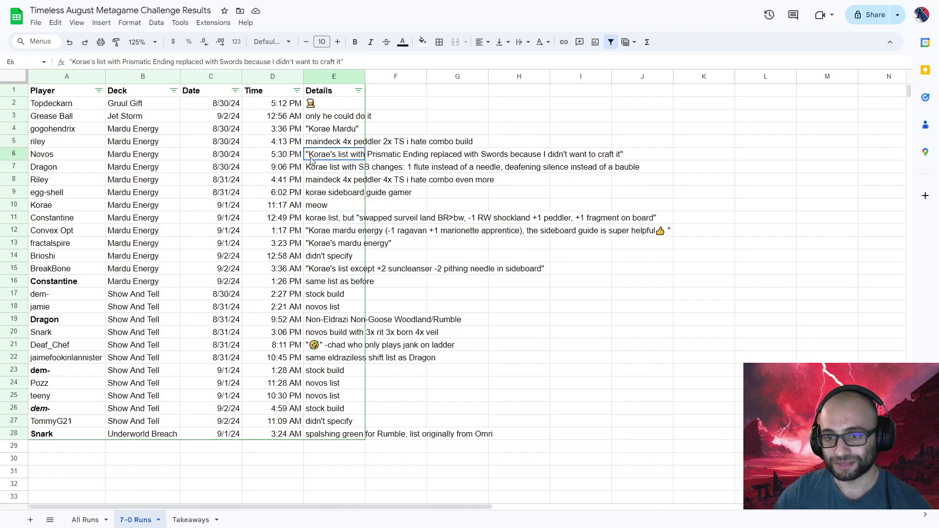
{"action": "left_click", "coordinate": [326, 179]}
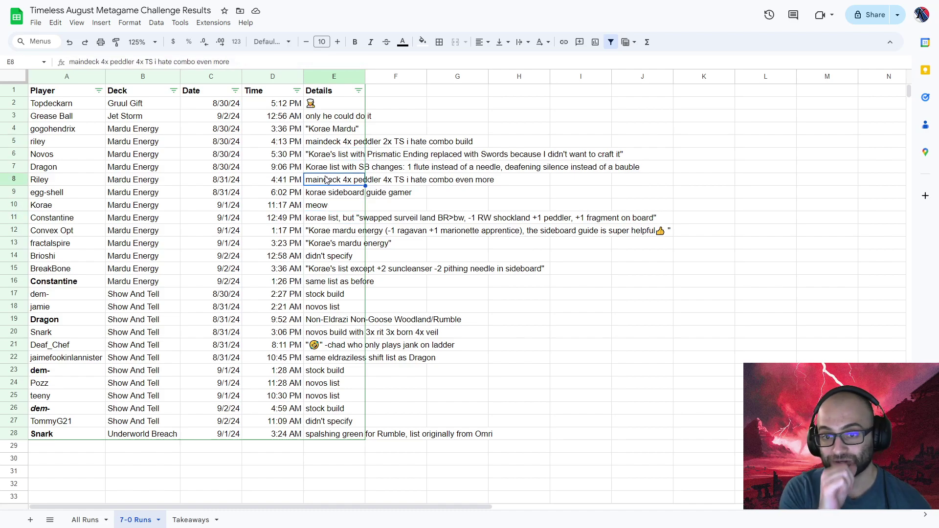
{"action": "left_click", "coordinate": [43, 184]}
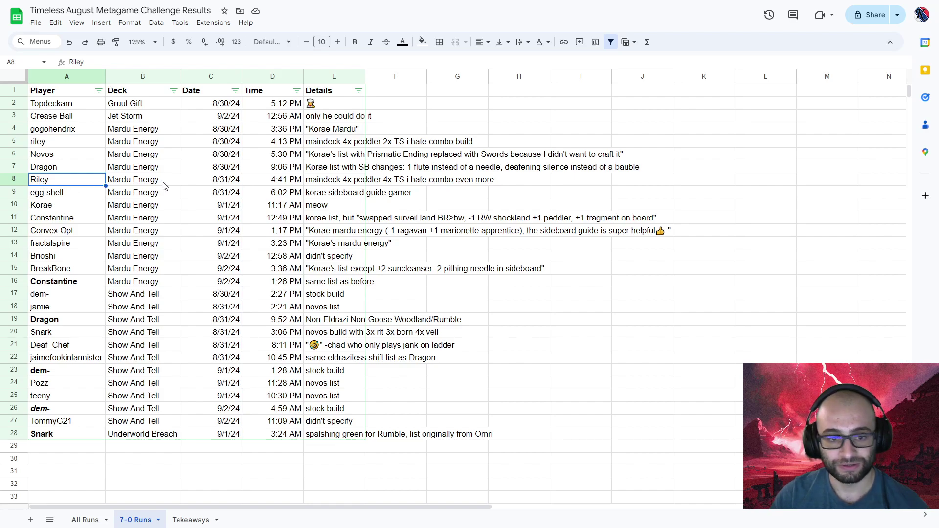
- Search the sheet for the player's name and make it bold in A8
{"action": "key", "text": "ctrl+f"}
{"action": "type", "text": "riley"}
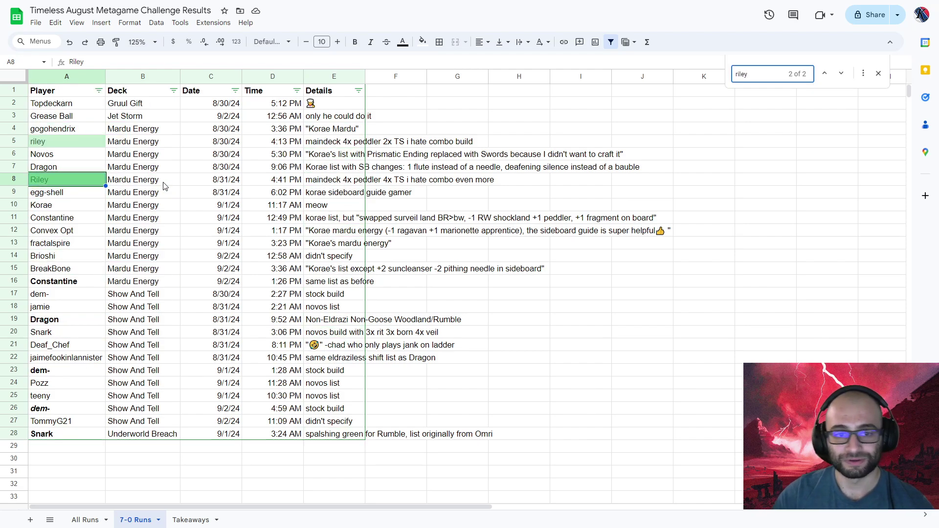
{"action": "key", "text": "Escape"}
{"action": "key", "text": "ctrl+b"}
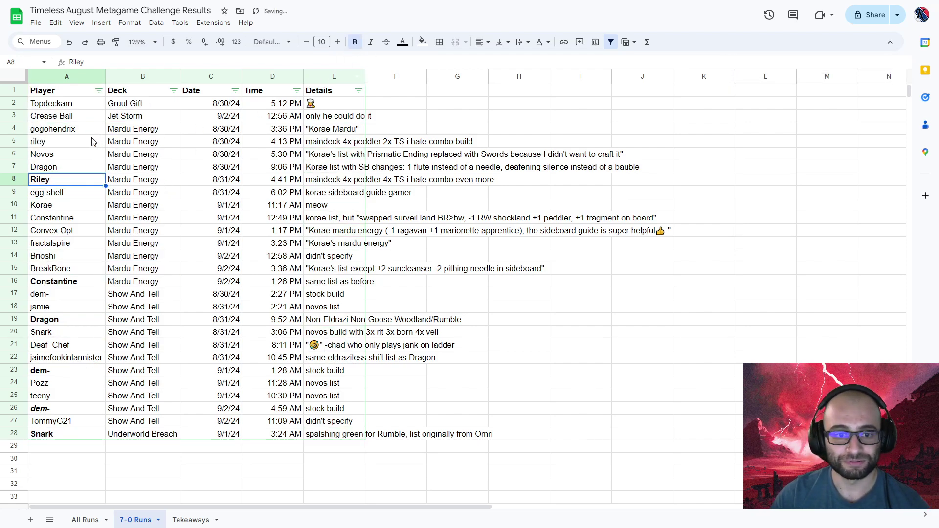
- Correct the lowercase, misspelled player name in A5 to its capitalized spelling
{"action": "left_click", "coordinate": [57, 144]}
{"action": "type", "text": "Riely"}
{"action": "key", "text": "Return"}
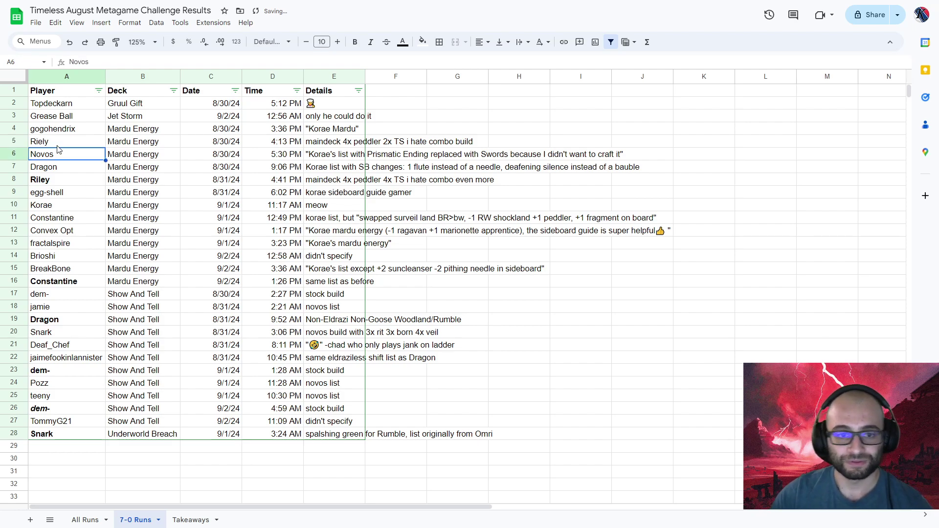
{"action": "left_click", "coordinate": [57, 146]}
{"action": "double_click", "coordinate": [58, 145]}
{"action": "type", "text": "Riley"}
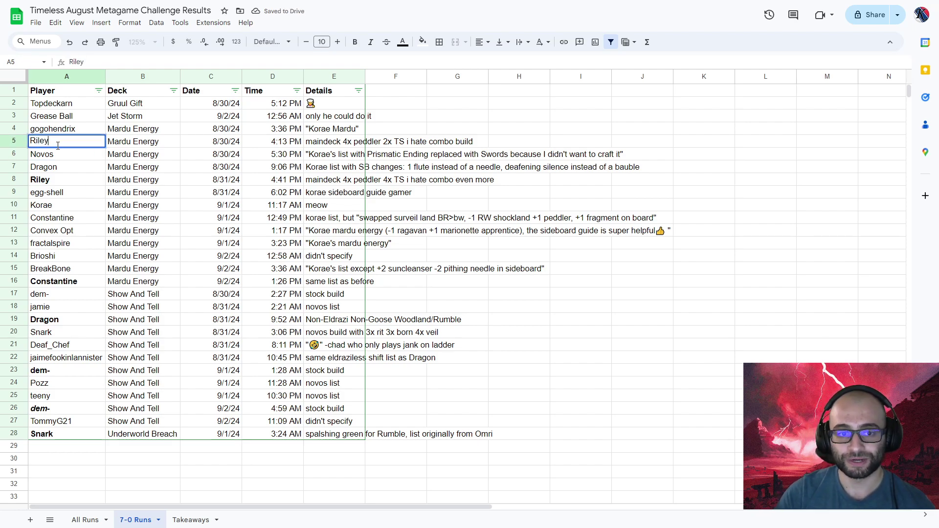
{"action": "key", "text": "Return"}
{"action": "left_click", "coordinate": [57, 146]}
{"action": "left_click", "coordinate": [325, 145]}
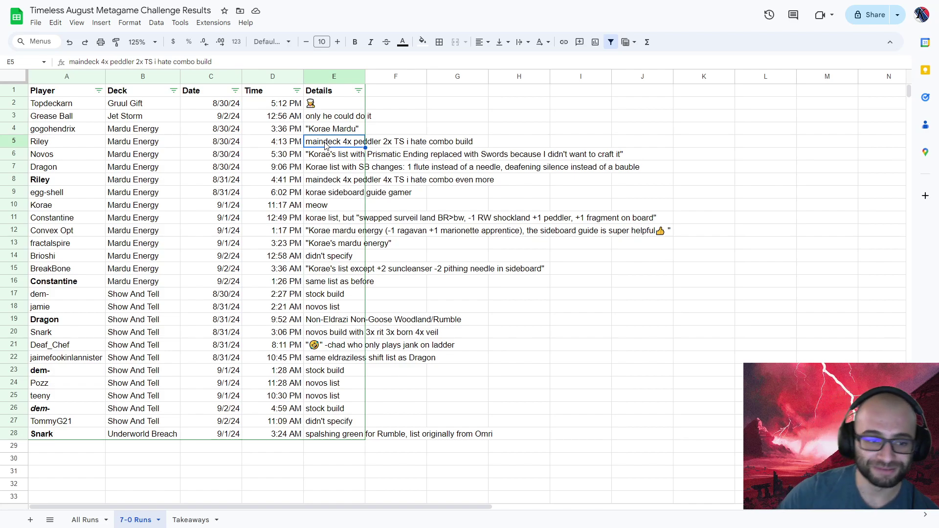
{"action": "left_click", "coordinate": [345, 180]}
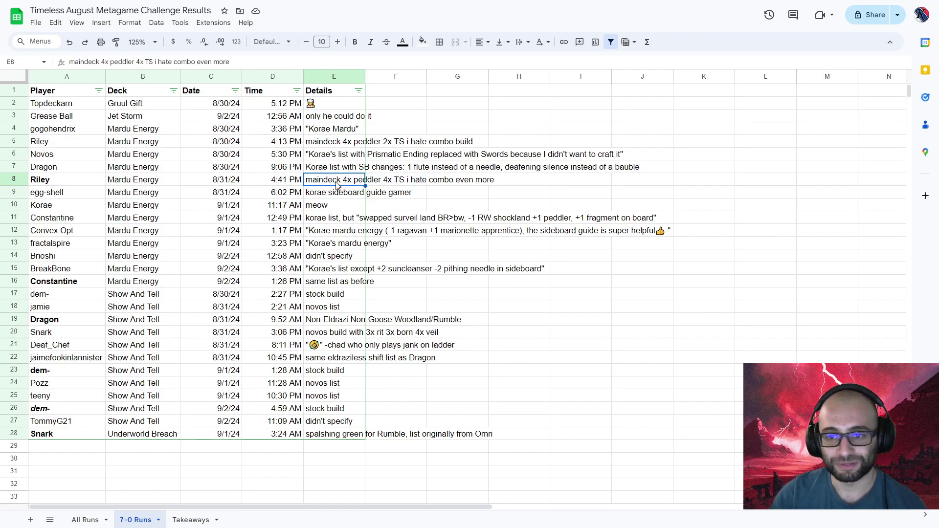
{"action": "left_click", "coordinate": [343, 129]}
{"action": "left_click", "coordinate": [345, 141]}
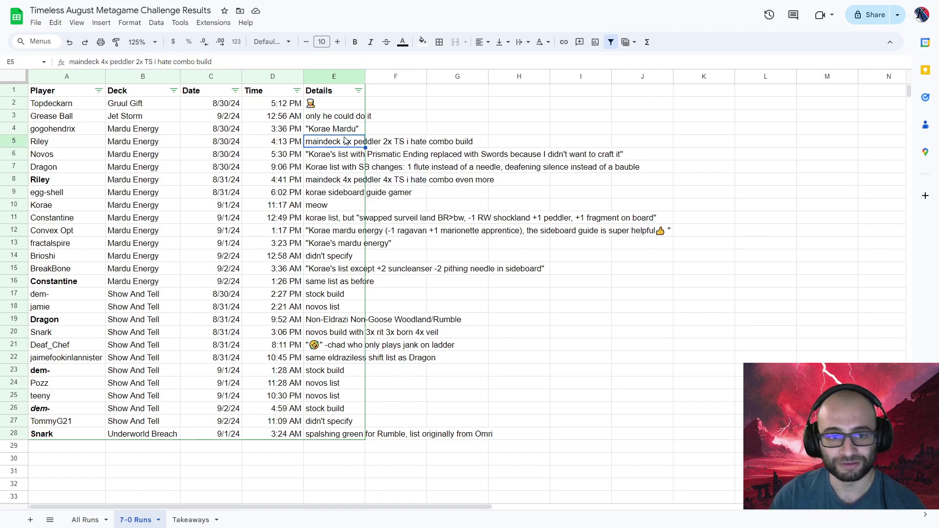
{"action": "left_click", "coordinate": [340, 183]}
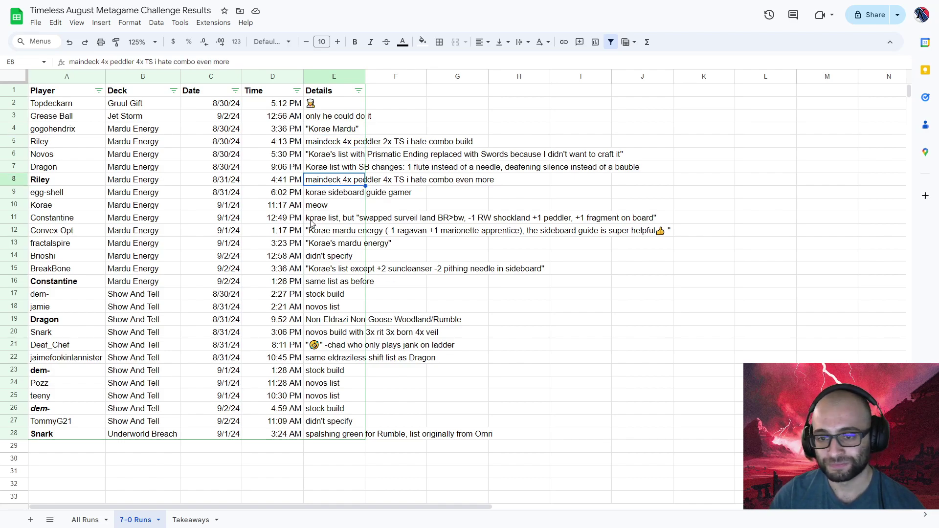
{"action": "left_click_drag", "start_coordinate": [336, 221], "coordinate": [329, 247]}
{"action": "left_click", "coordinate": [341, 233]}
{"action": "left_click", "coordinate": [336, 243]}
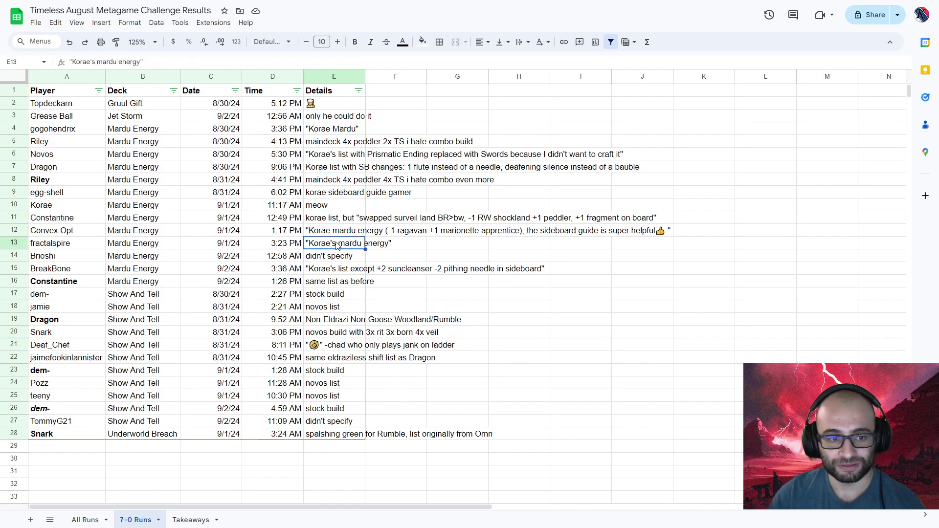
{"action": "left_click", "coordinate": [334, 275]}
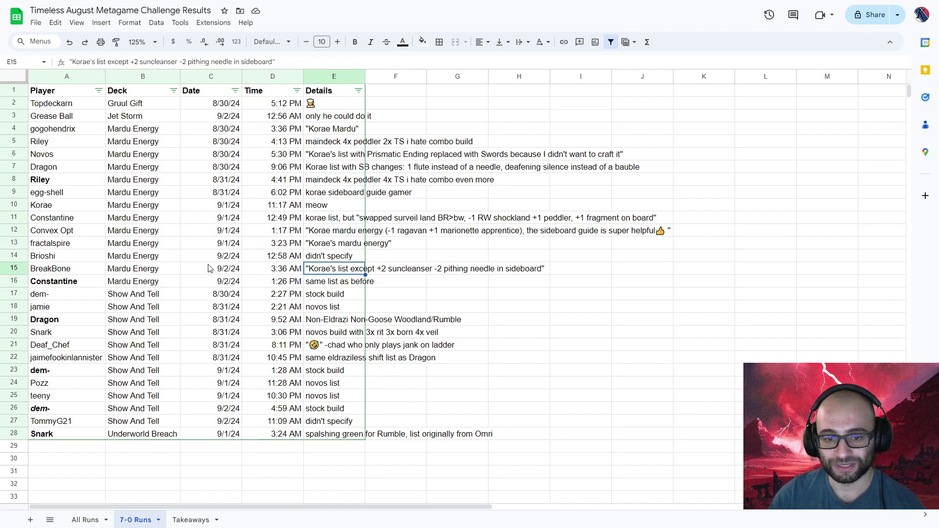
{"action": "left_click_drag", "start_coordinate": [139, 274], "coordinate": [483, 268]}
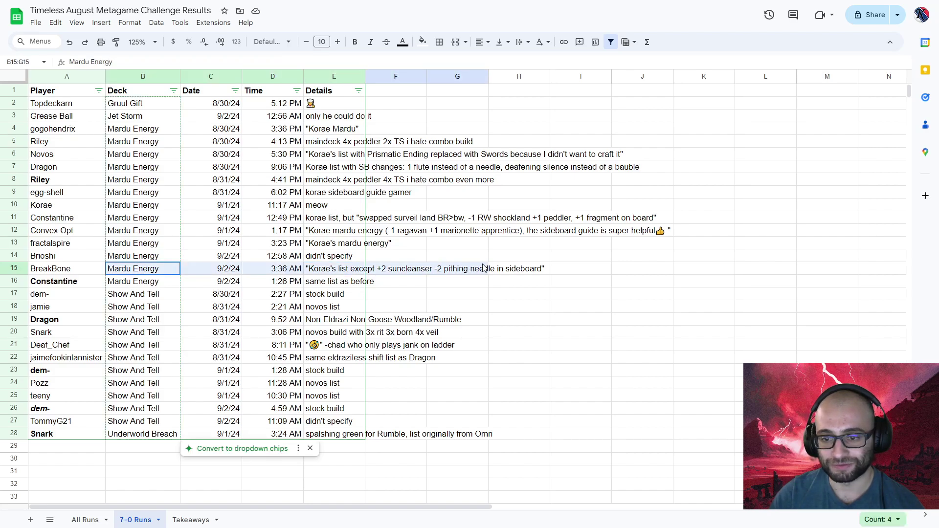
{"action": "left_click", "coordinate": [338, 273]}
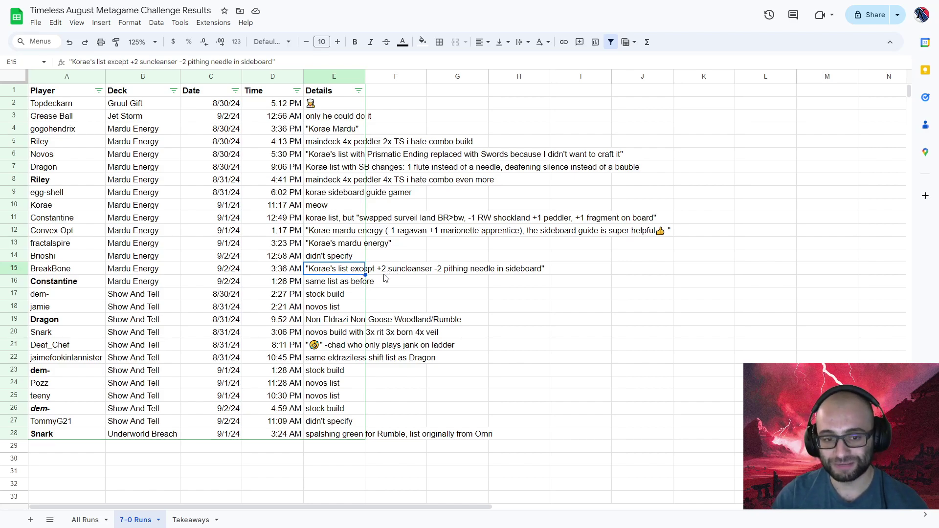
- Review the Show And Tell runs and their build notes, then return to All Runs
{"action": "left_click", "coordinate": [146, 295]}
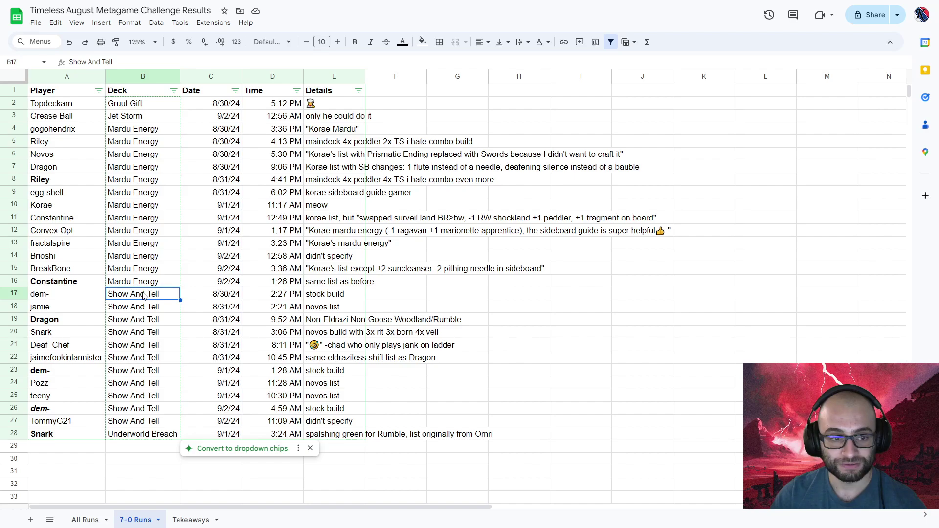
{"action": "left_click_drag", "start_coordinate": [144, 296], "coordinate": [142, 422]}
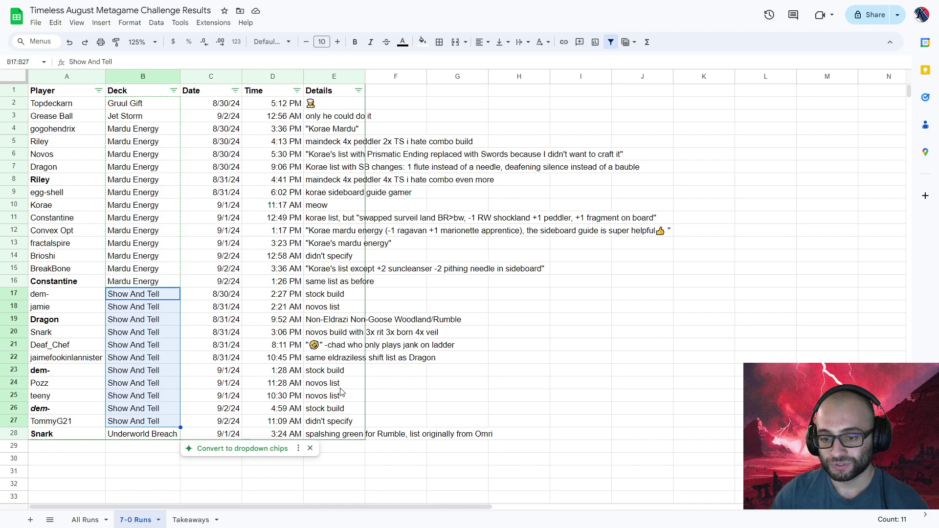
{"action": "left_click", "coordinate": [330, 413]}
{"action": "left_click_drag", "start_coordinate": [338, 383], "coordinate": [336, 399]}
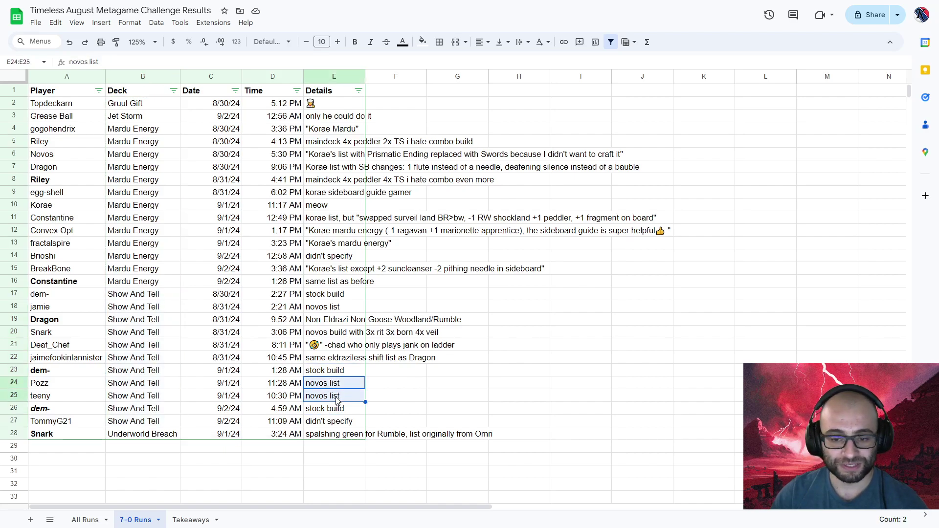
{"action": "left_click", "coordinate": [332, 398]}
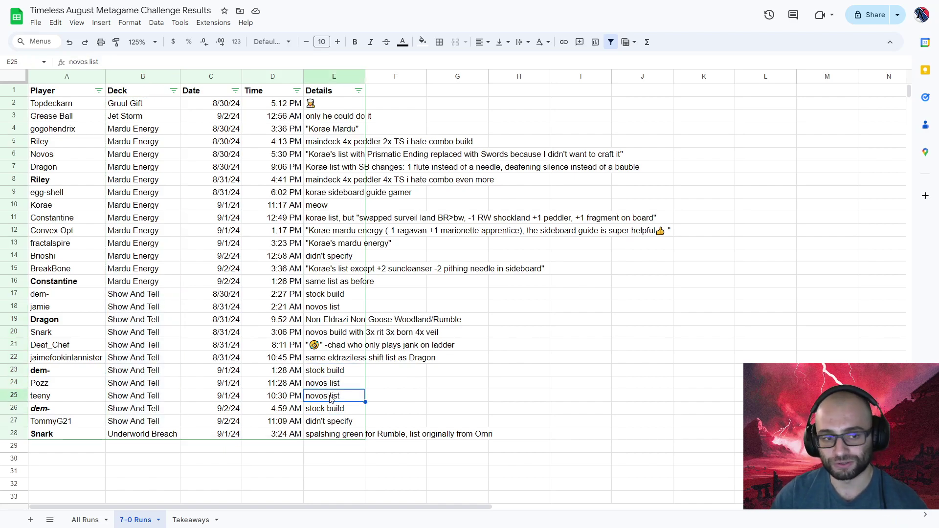
{"action": "left_click", "coordinate": [340, 386]}
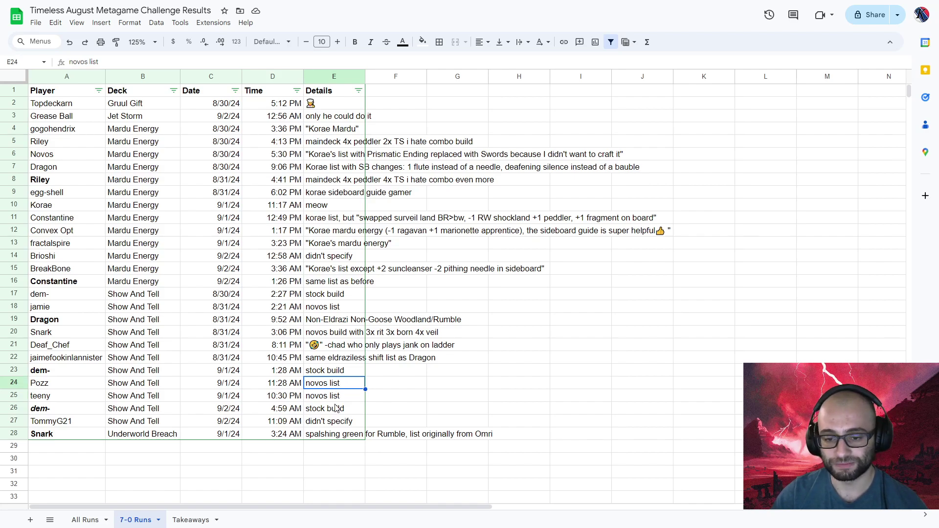
{"action": "left_click", "coordinate": [336, 409]}
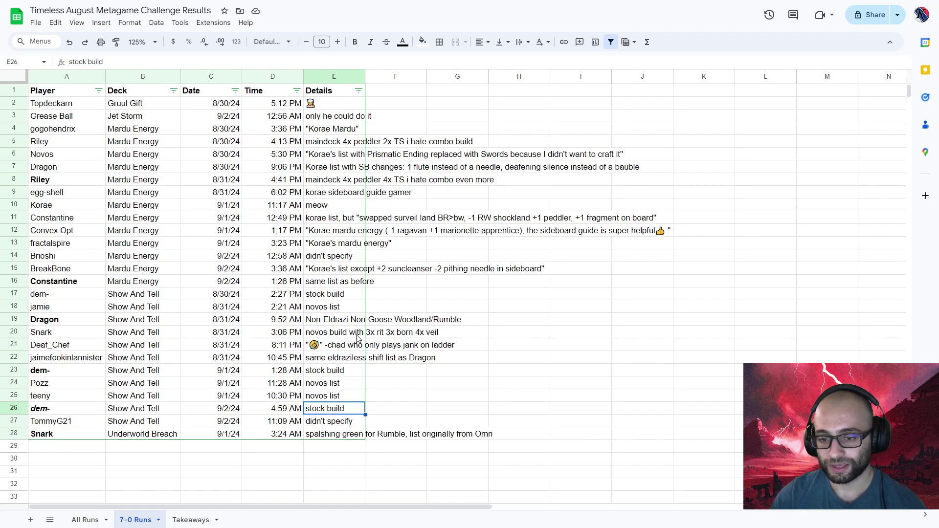
{"action": "left_click", "coordinate": [329, 321]}
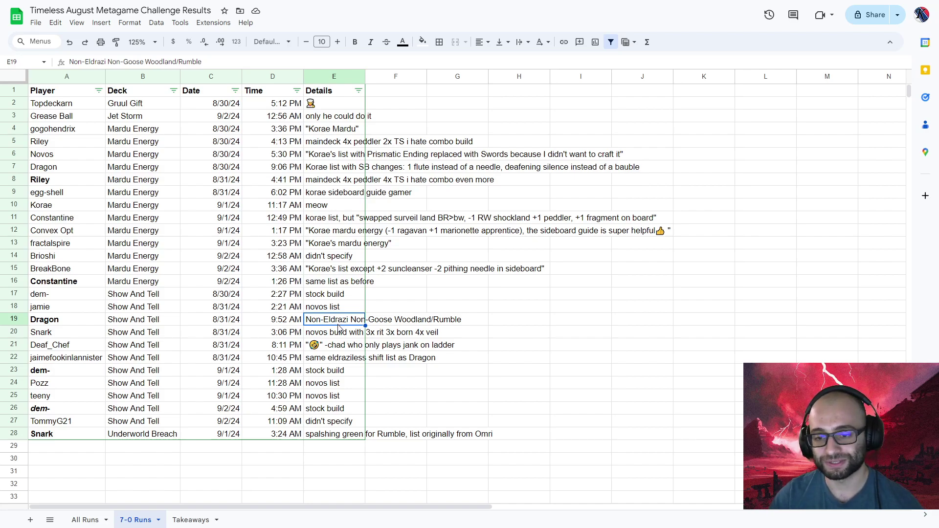
{"action": "left_click", "coordinate": [86, 519]}
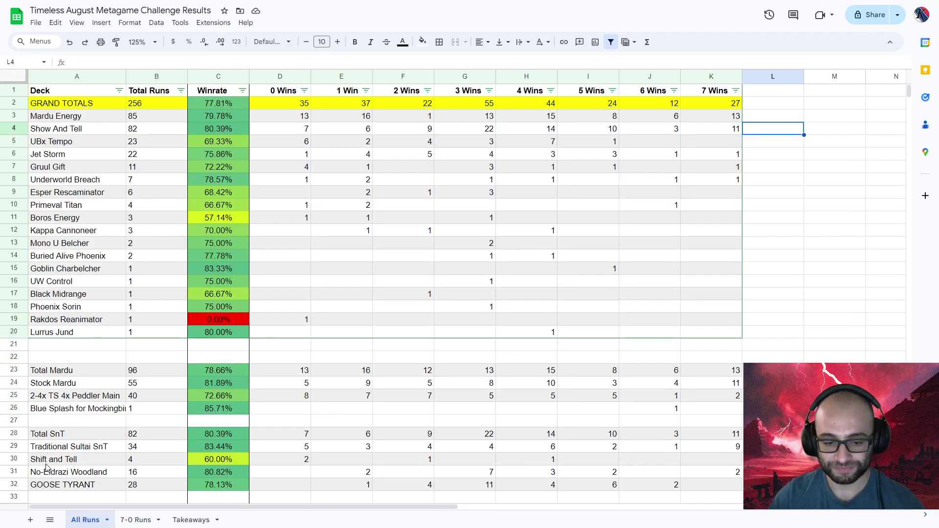
{"action": "left_click_drag", "start_coordinate": [31, 447], "coordinate": [737, 450]}
{"action": "left_click", "coordinate": [727, 448]}
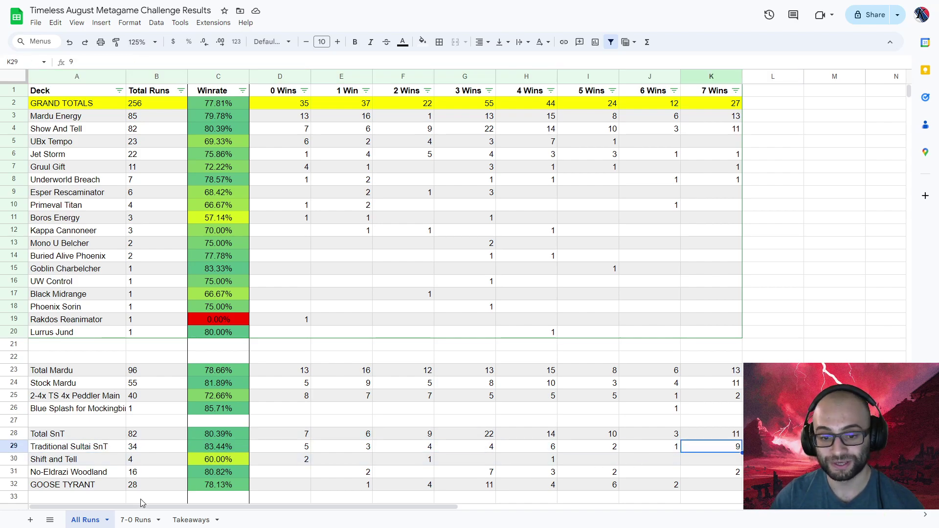
{"action": "left_click", "coordinate": [112, 473]}
{"action": "left_click", "coordinate": [108, 485]}
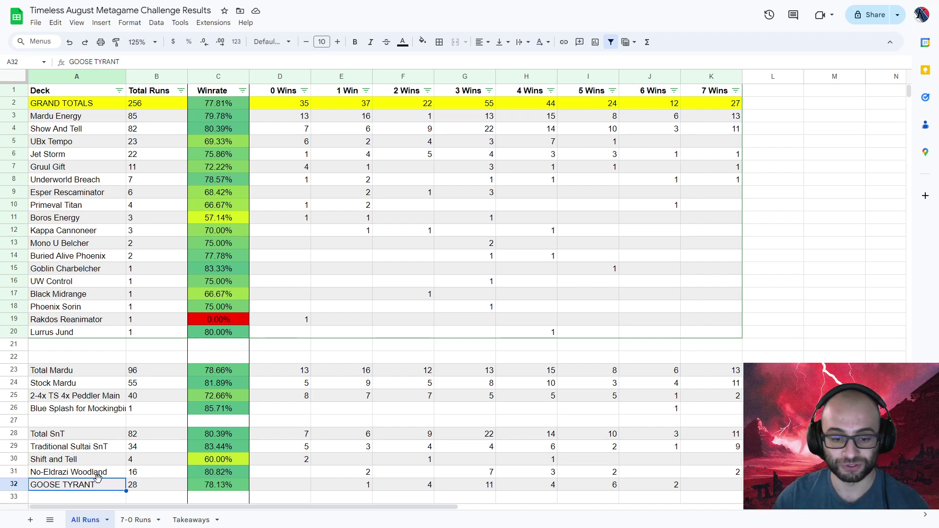
{"action": "left_click_drag", "start_coordinate": [98, 475], "coordinate": [724, 474]}
{"action": "left_click", "coordinate": [723, 473]}
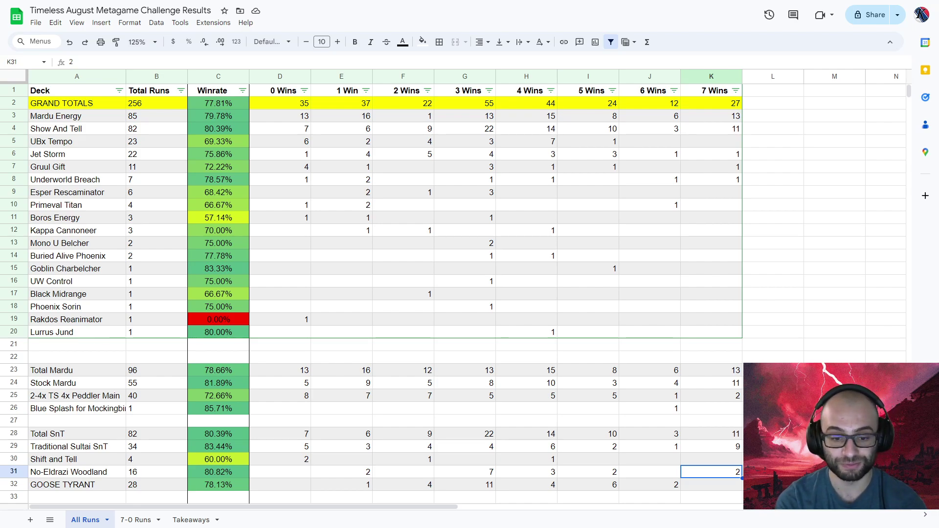
{"action": "left_click_drag", "start_coordinate": [109, 473], "coordinate": [696, 480]}
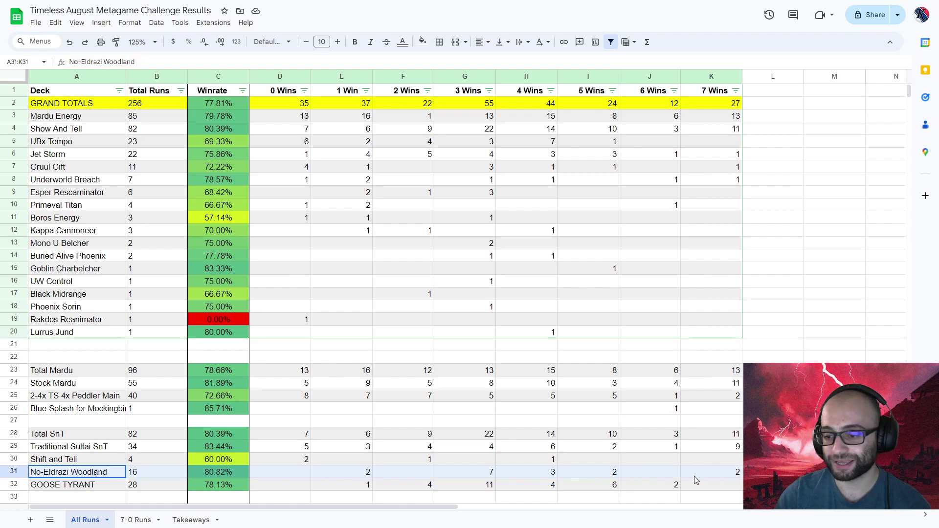
{"action": "left_click", "coordinate": [228, 475]}
{"action": "left_click", "coordinate": [235, 452]}
{"action": "left_click", "coordinate": [232, 475]}
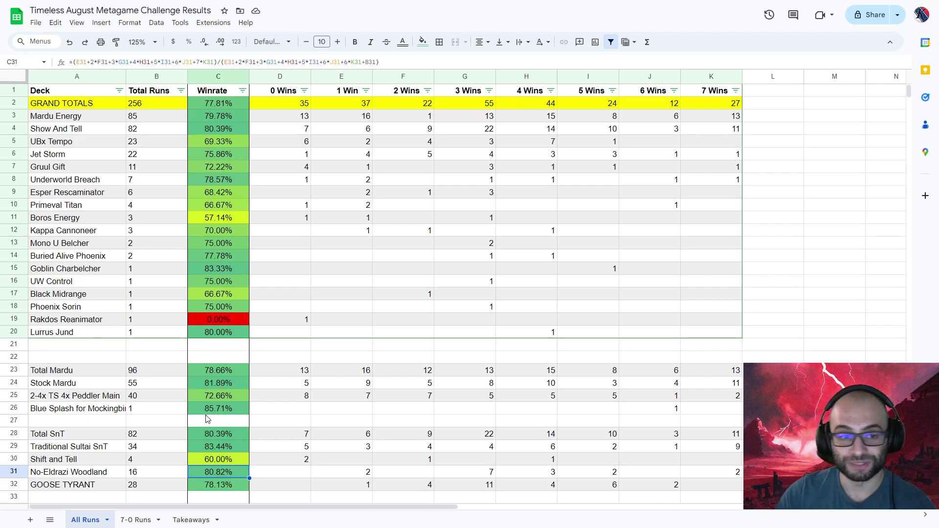
{"action": "left_click", "coordinate": [233, 448]}
{"action": "left_click", "coordinate": [233, 472]}
{"action": "left_click", "coordinate": [231, 487]}
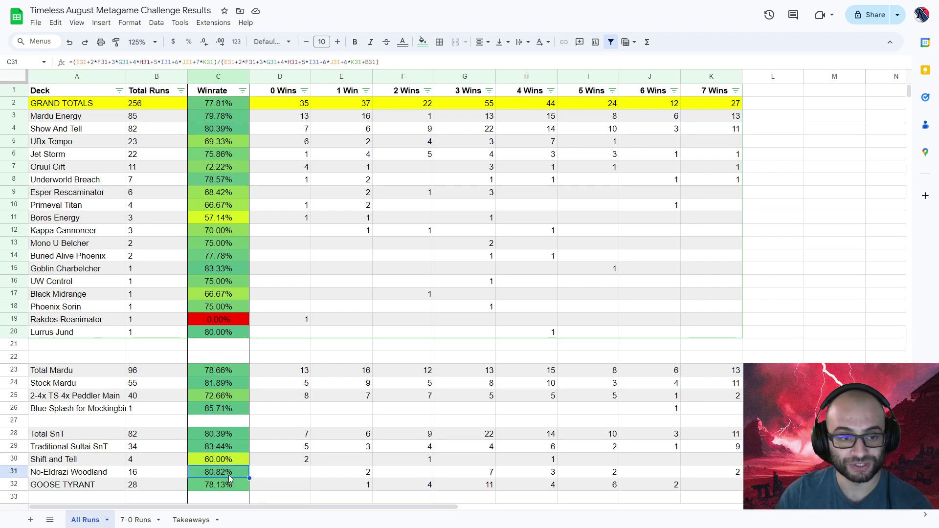
{"action": "left_click_drag", "start_coordinate": [88, 462], "coordinate": [230, 464]}
{"action": "left_click", "coordinate": [230, 462]}
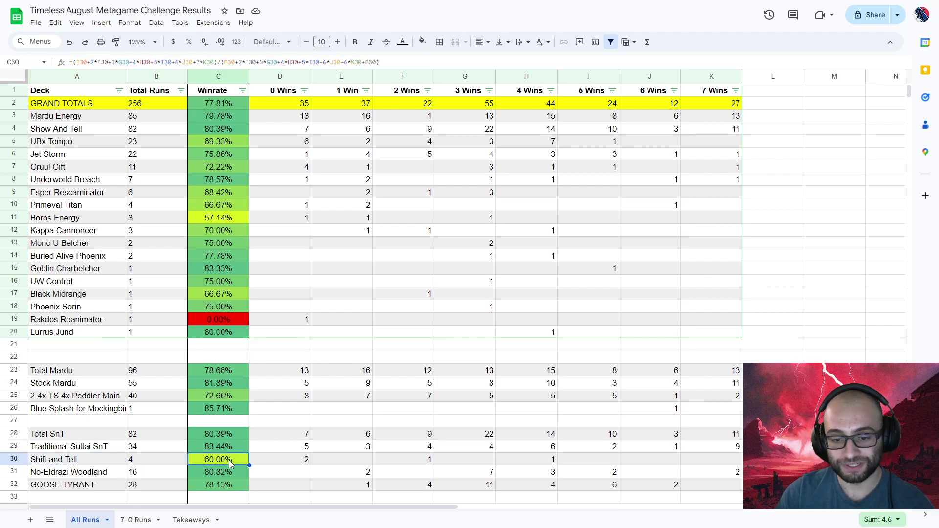
{"action": "left_click", "coordinate": [158, 465]}
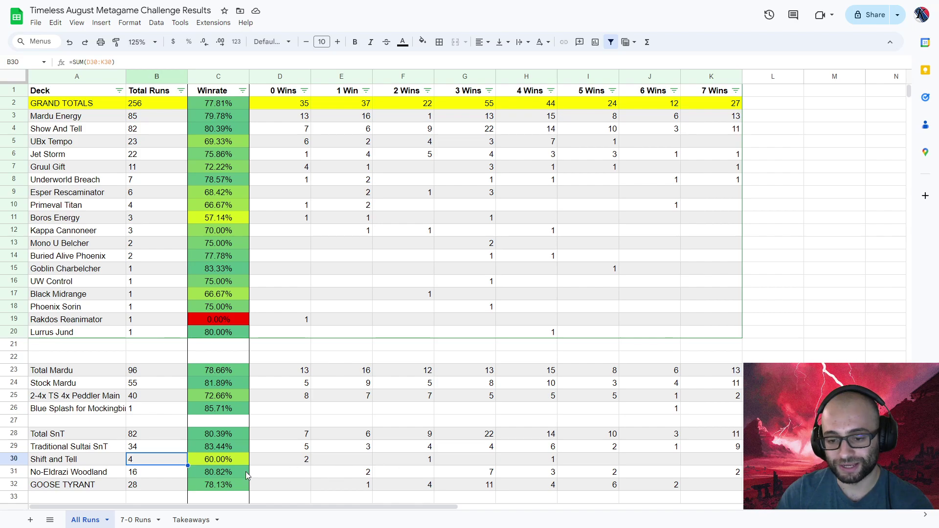
{"action": "left_click_drag", "start_coordinate": [286, 459], "coordinate": [734, 463]}
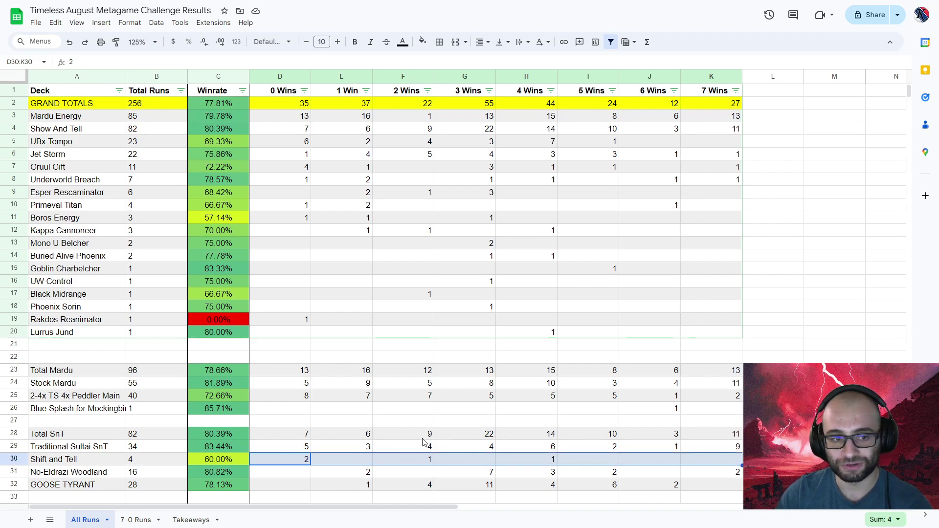
{"action": "left_click", "coordinate": [732, 387]}
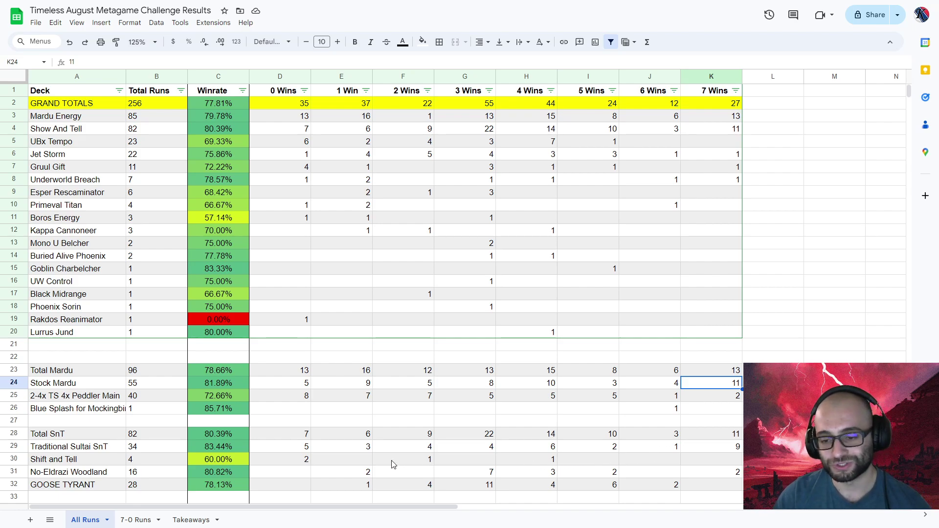
{"action": "left_click", "coordinate": [294, 462]}
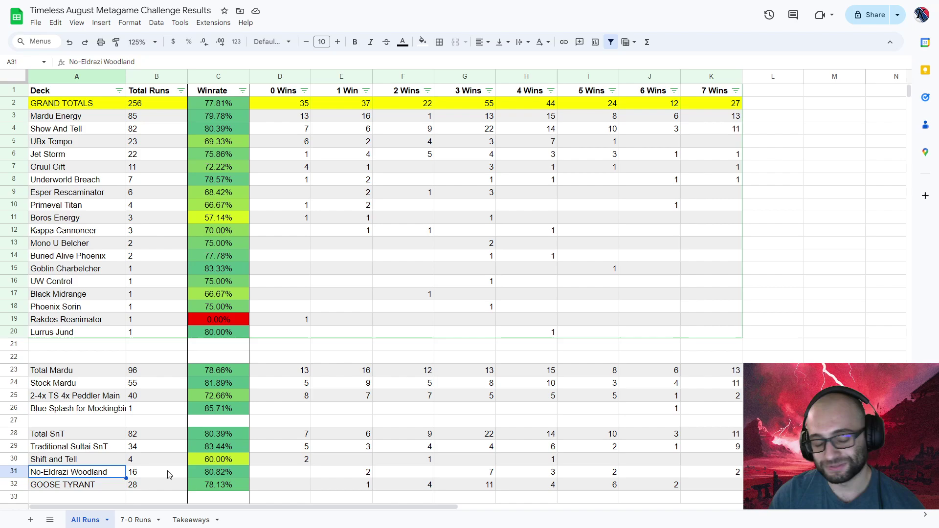
{"action": "left_click", "coordinate": [215, 458]}
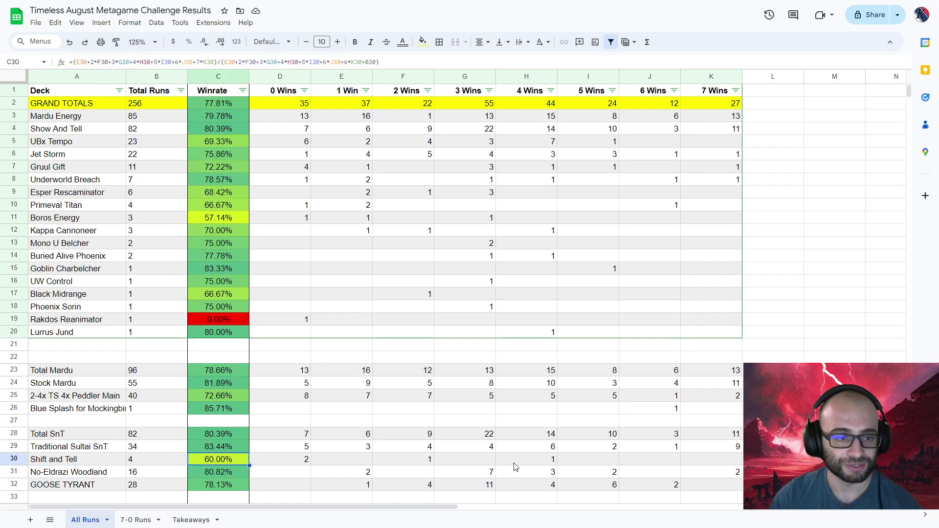
{"action": "left_click", "coordinate": [211, 476]}
{"action": "left_click", "coordinate": [77, 476]}
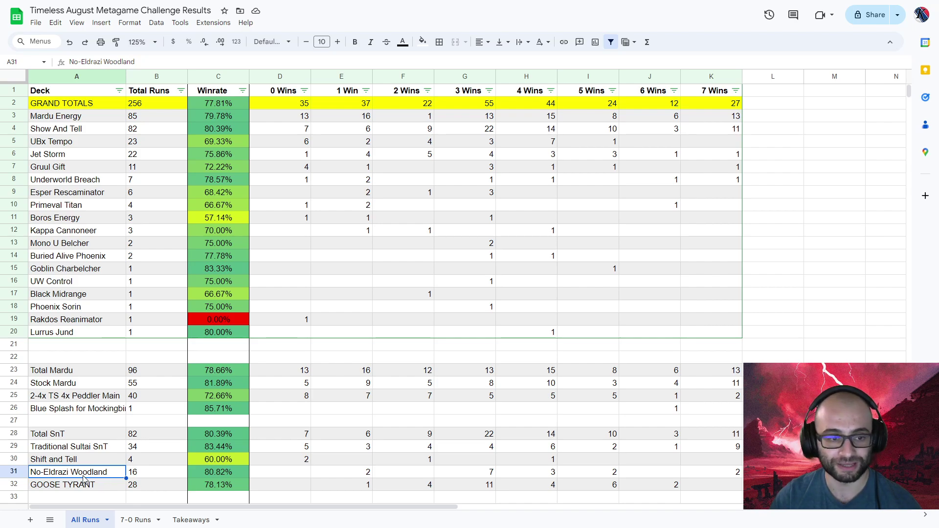
{"action": "left_click", "coordinate": [160, 474]}
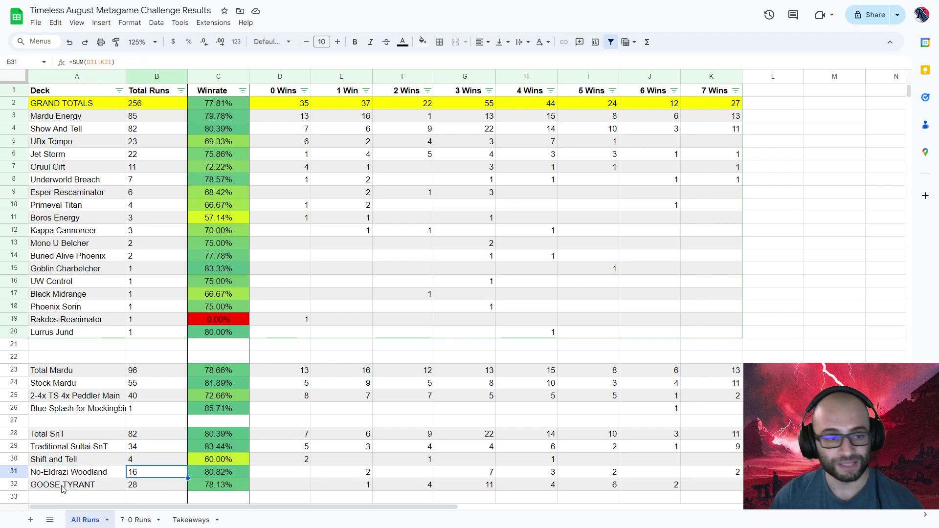
{"action": "left_click_drag", "start_coordinate": [64, 486], "coordinate": [137, 489]}
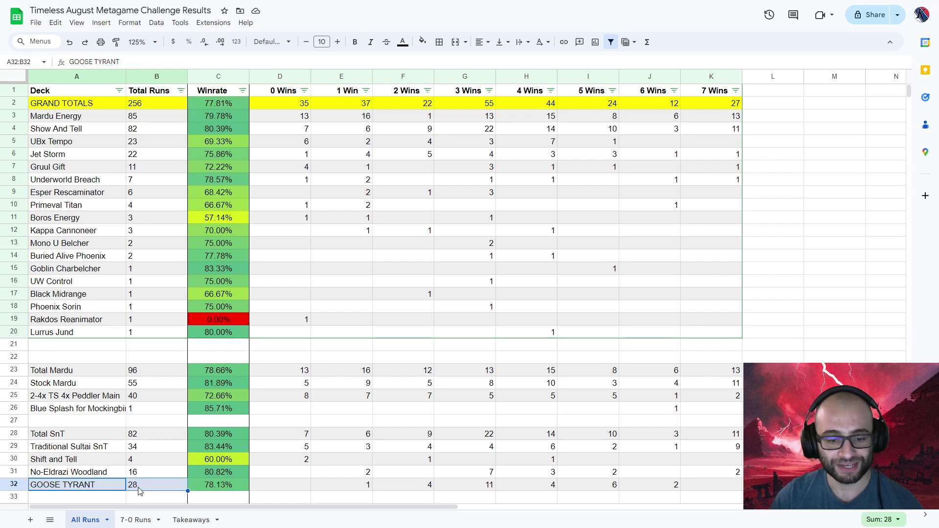
{"action": "left_click_drag", "start_coordinate": [73, 472], "coordinate": [162, 490]}
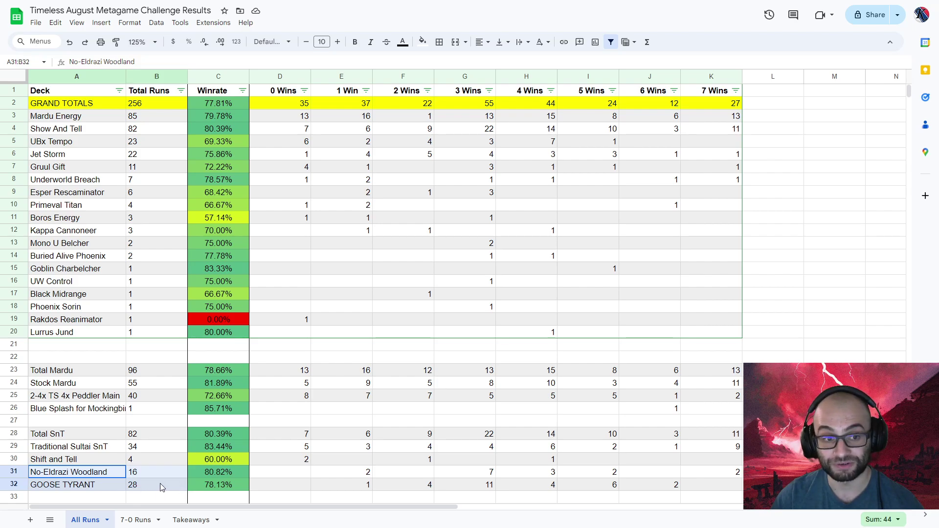
{"action": "key", "text": "Down"}
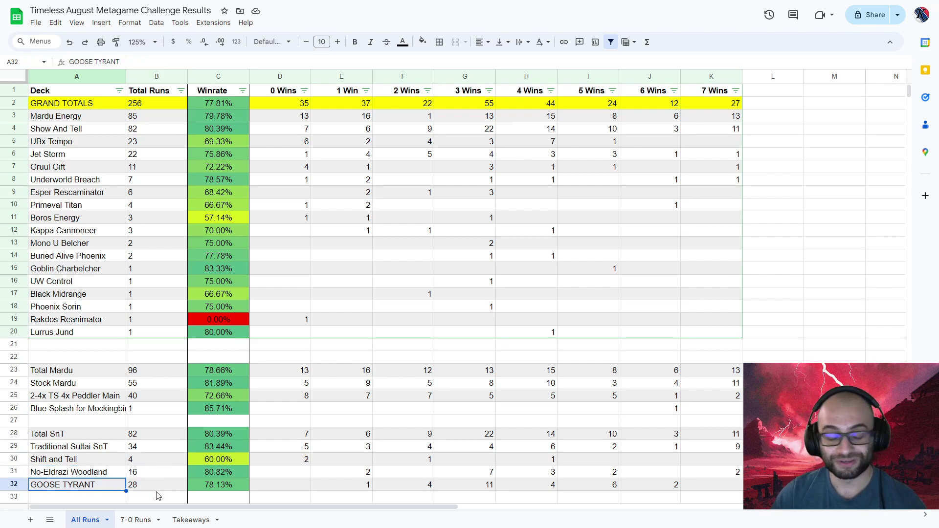
{"action": "left_click", "coordinate": [170, 489]}
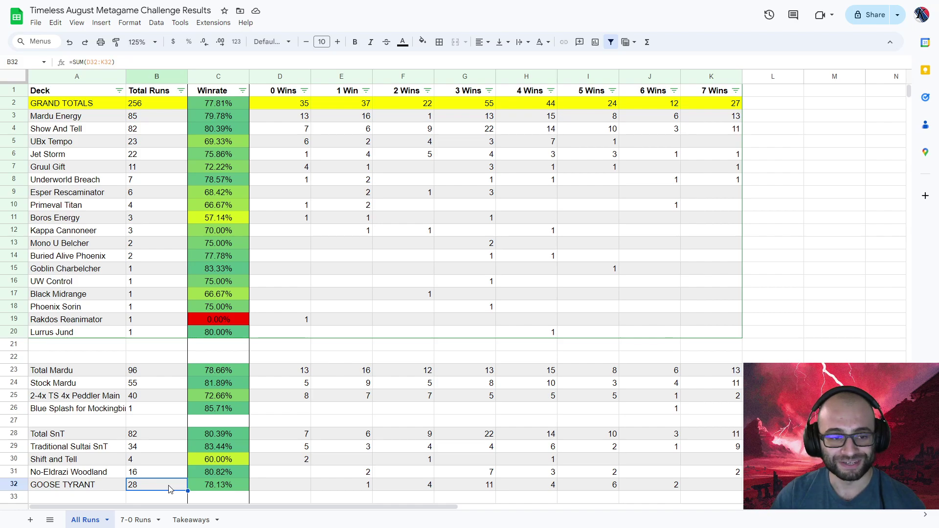
{"action": "left_click", "coordinate": [71, 489]}
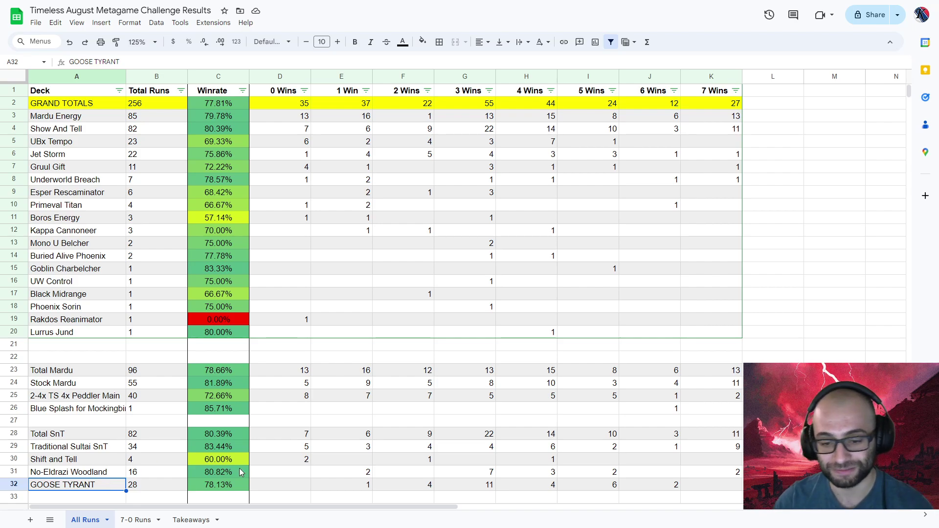
{"action": "left_click_drag", "start_coordinate": [218, 487], "coordinate": [691, 491]}
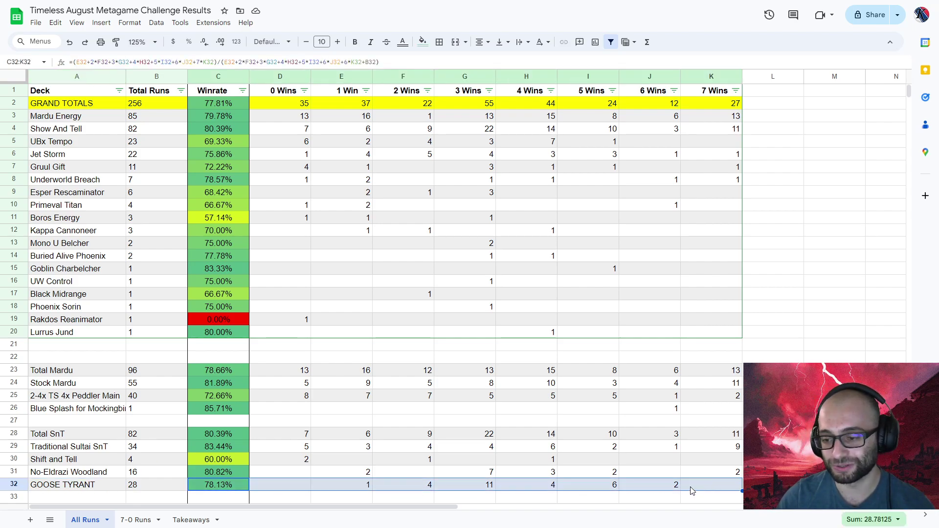
{"action": "left_click", "coordinate": [253, 477]}
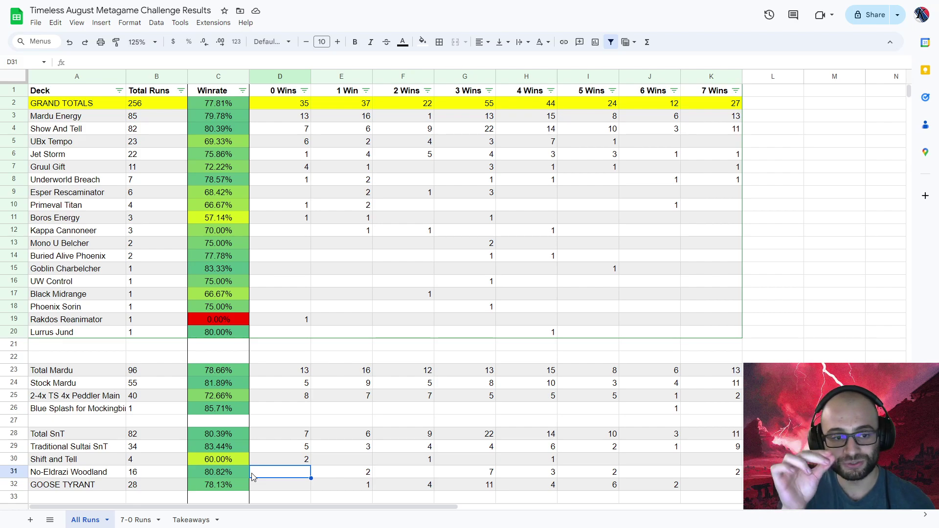
{"action": "left_click", "coordinate": [226, 486]}
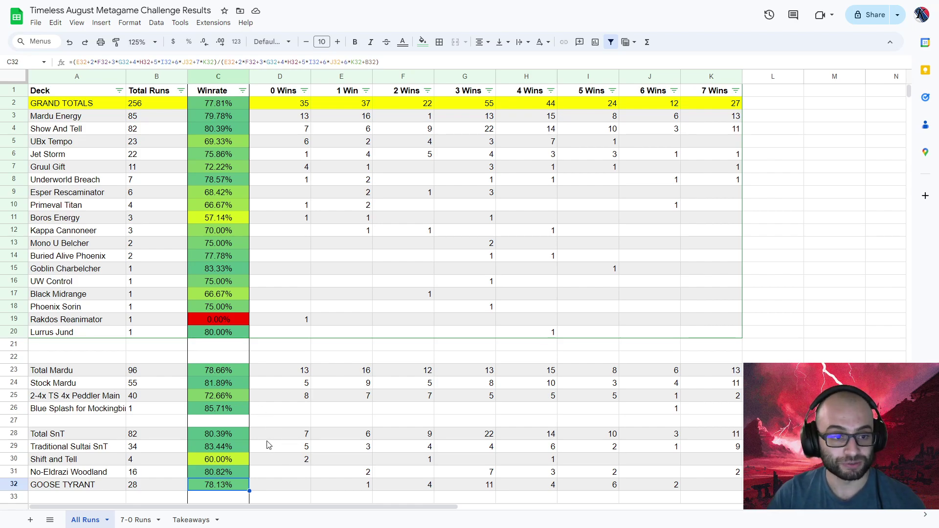
{"action": "left_click", "coordinate": [50, 374]}
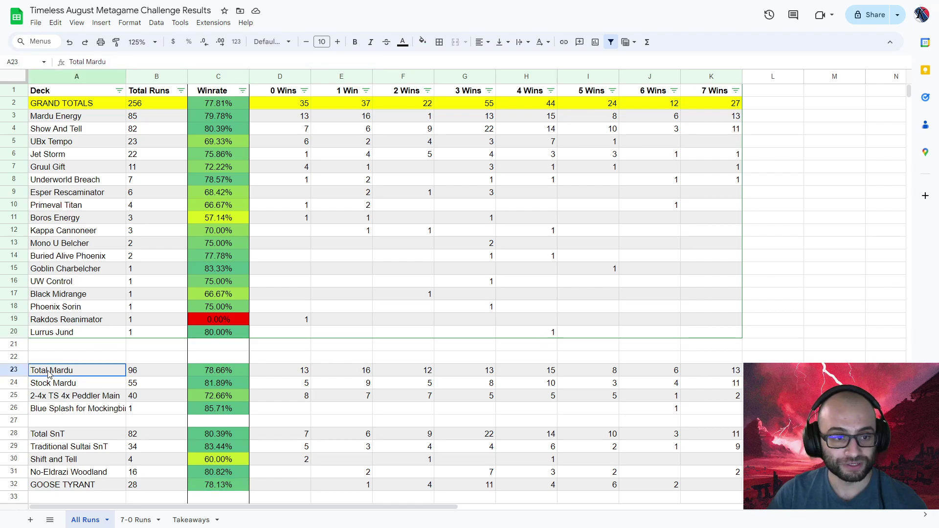
{"action": "left_click", "coordinate": [68, 387]}
{"action": "left_click", "coordinate": [151, 386]}
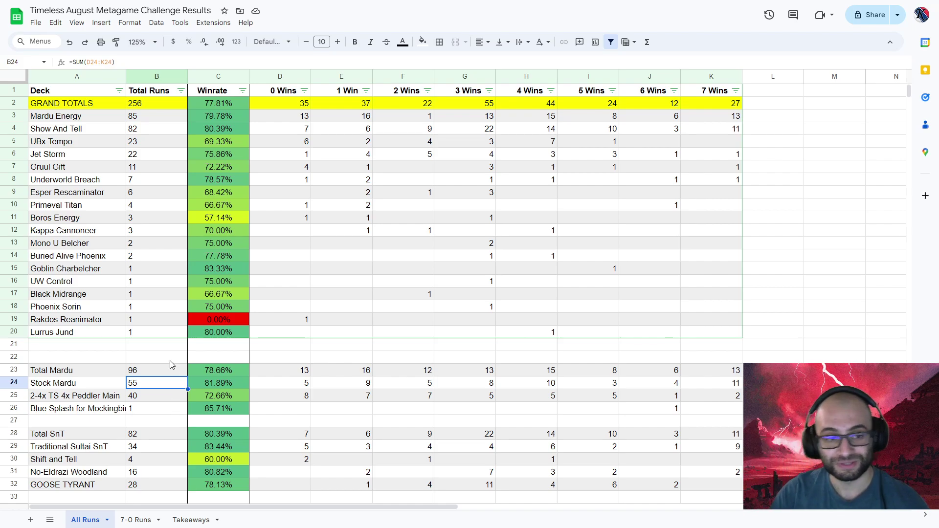
{"action": "left_click", "coordinate": [138, 398]}
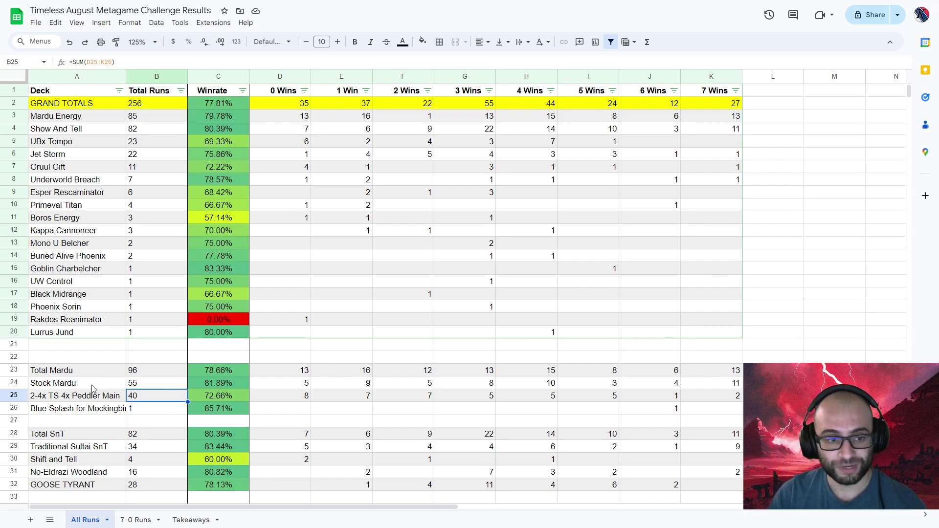
{"action": "left_click_drag", "start_coordinate": [48, 399], "coordinate": [175, 394]}
{"action": "left_click", "coordinate": [175, 396]}
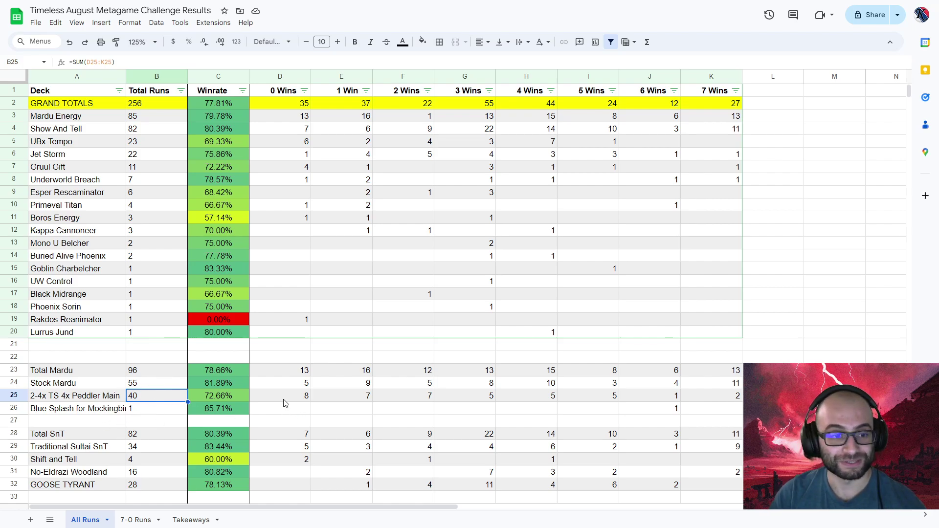
{"action": "left_click", "coordinate": [73, 400]}
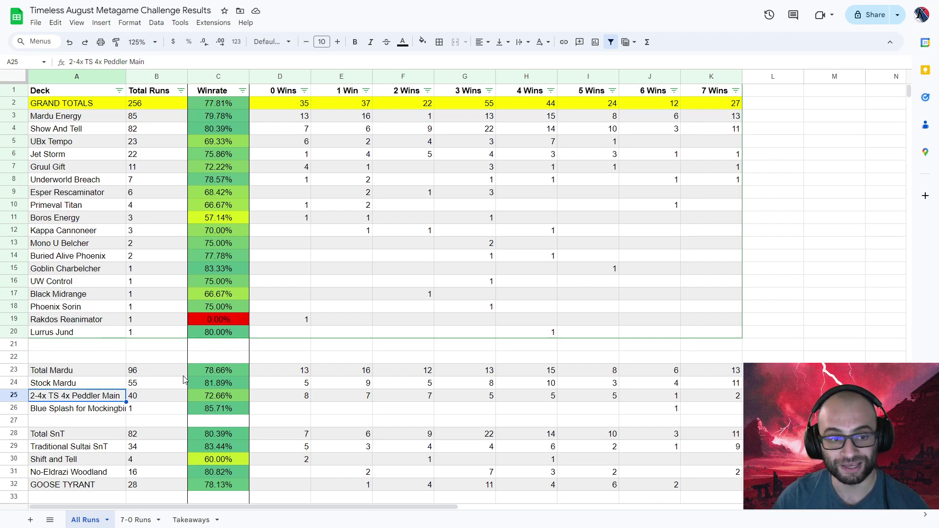
{"action": "left_click_drag", "start_coordinate": [294, 396], "coordinate": [706, 398]}
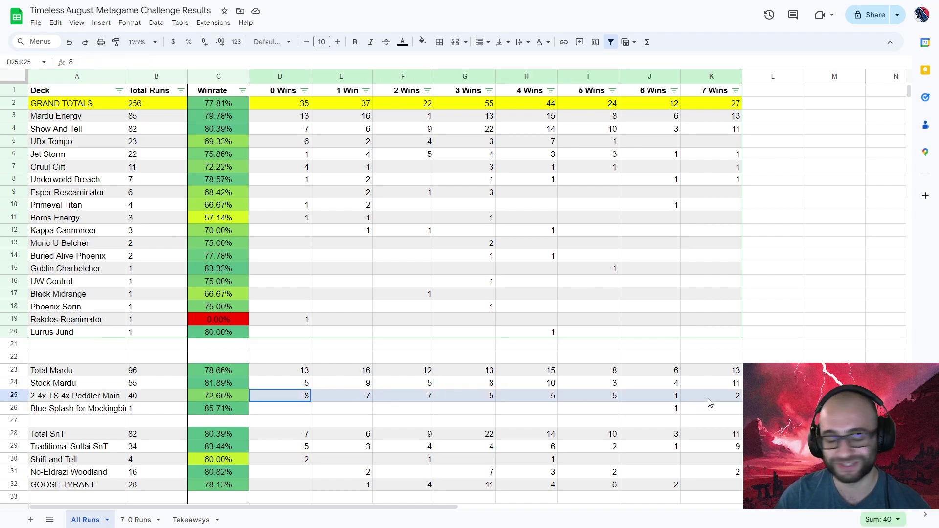
{"action": "left_click", "coordinate": [274, 382]}
{"action": "left_click_drag", "start_coordinate": [113, 395], "coordinate": [709, 397]}
{"action": "left_click", "coordinate": [386, 410]}
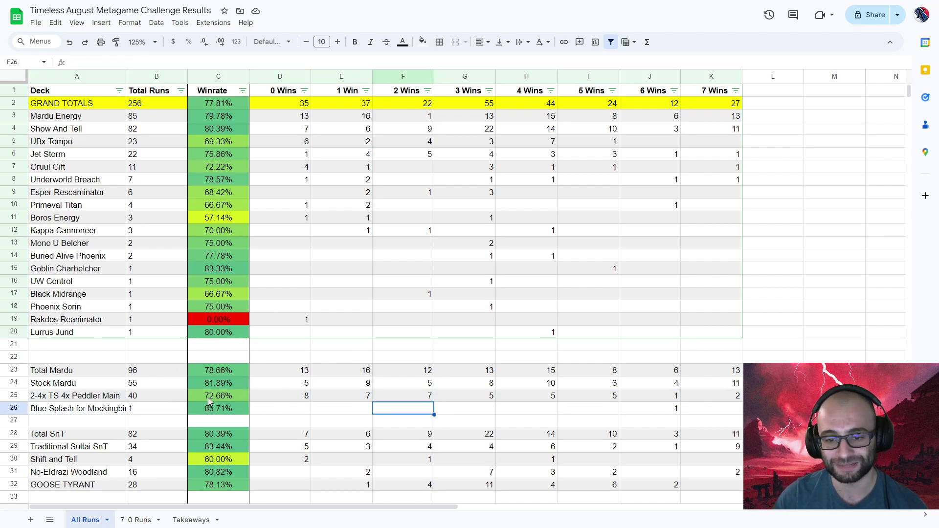
{"action": "left_click", "coordinate": [220, 395]}
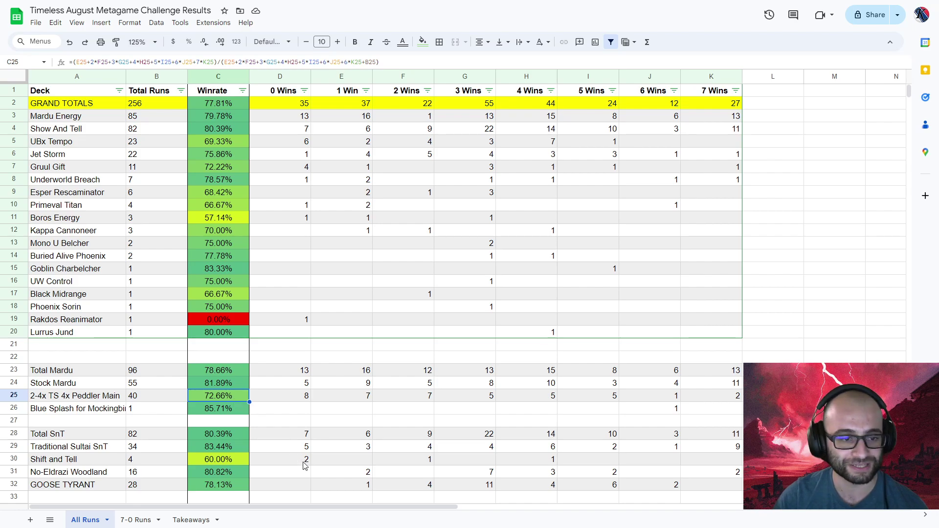
{"action": "left_click", "coordinate": [305, 401]}
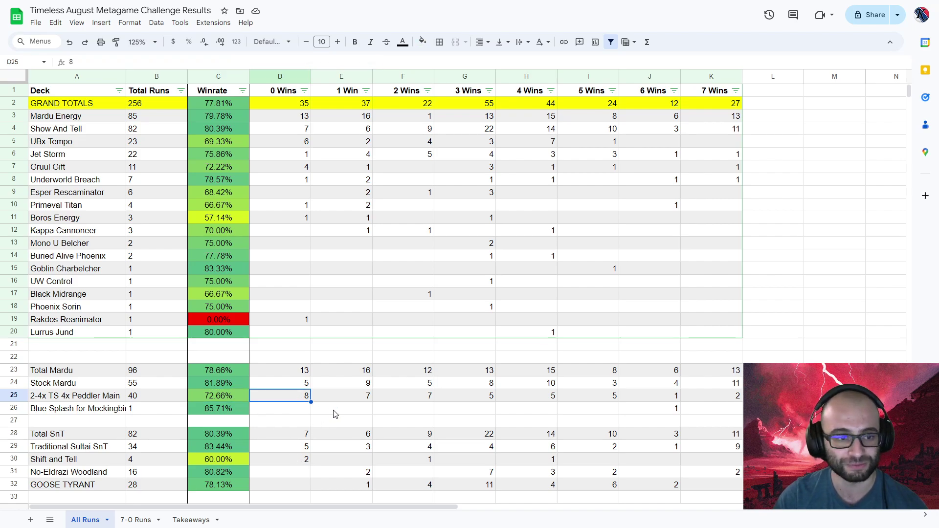
{"action": "key", "text": "Delete"}
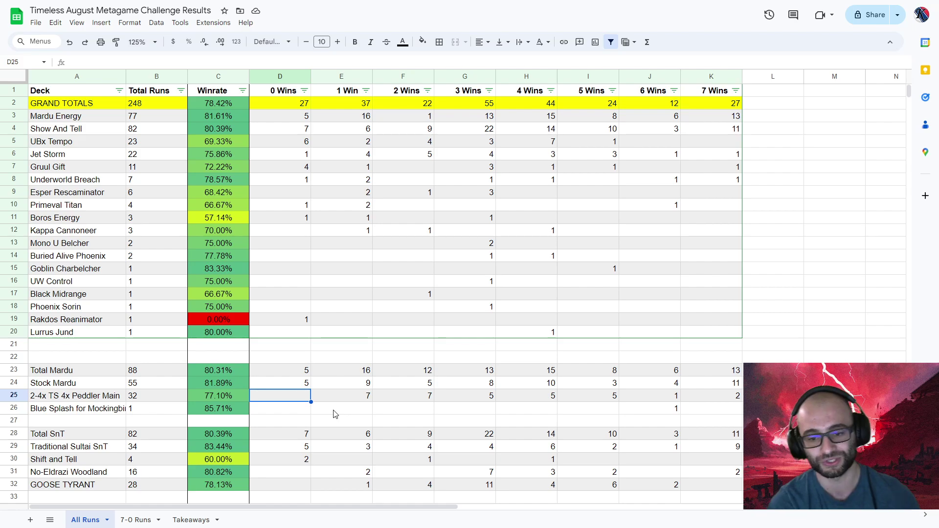
{"action": "type", "text": "8"}
{"action": "key", "text": "ctrl+Return"}
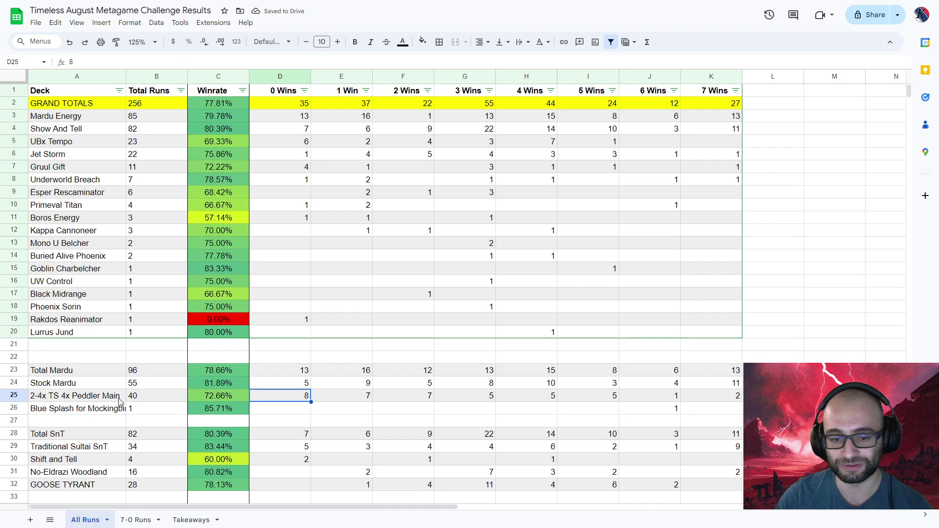
{"action": "left_click_drag", "start_coordinate": [133, 411], "coordinate": [667, 413]}
{"action": "left_click", "coordinate": [665, 414]}
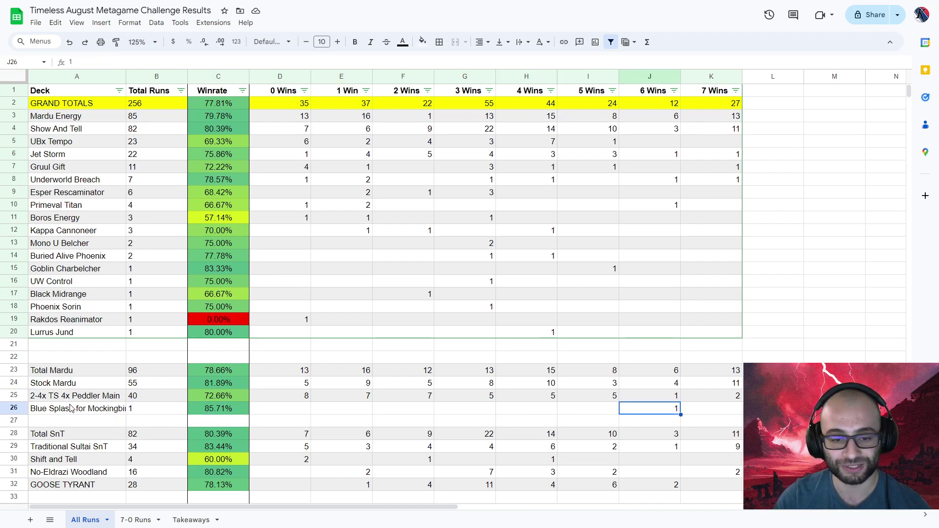
{"action": "left_click", "coordinate": [104, 412]}
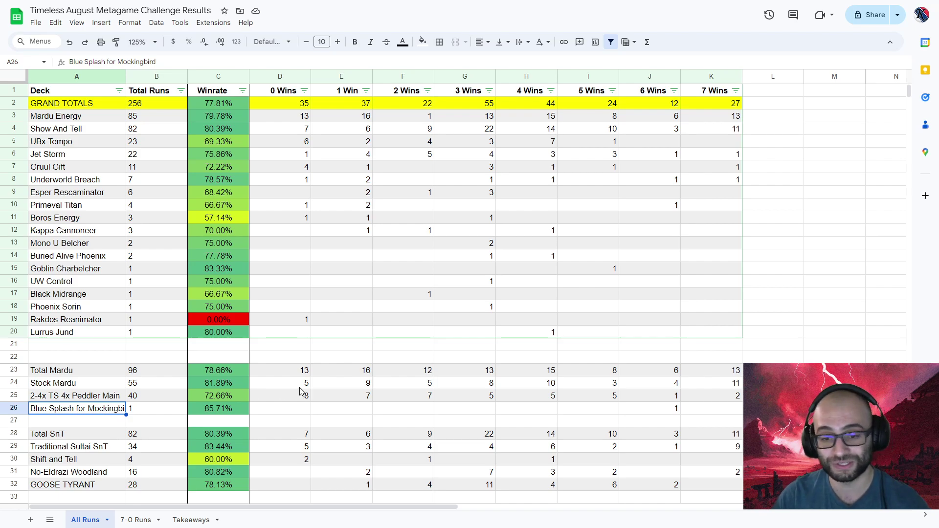
{"action": "left_click_drag", "start_coordinate": [73, 383], "coordinate": [723, 386]}
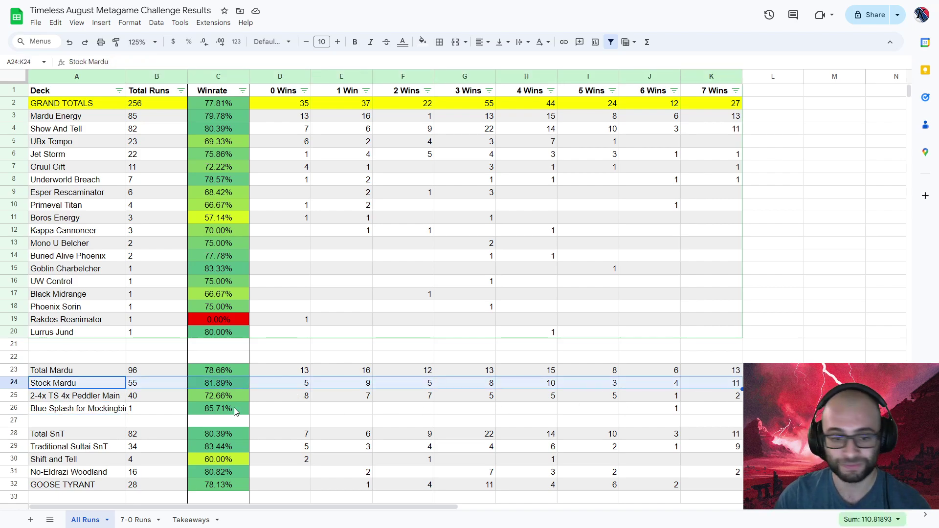
{"action": "left_click_drag", "start_coordinate": [50, 400], "coordinate": [716, 400]}
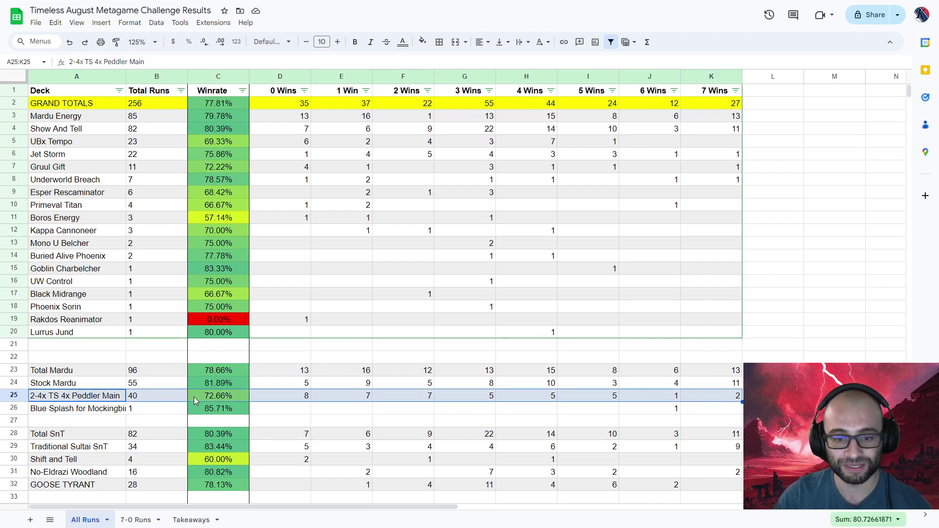
{"action": "left_click", "coordinate": [149, 397]}
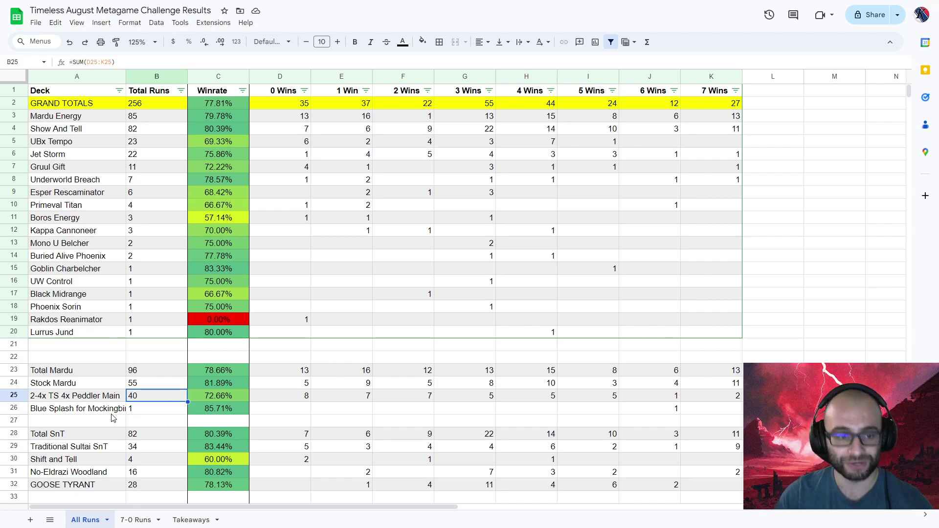
{"action": "left_click", "coordinate": [735, 403]}
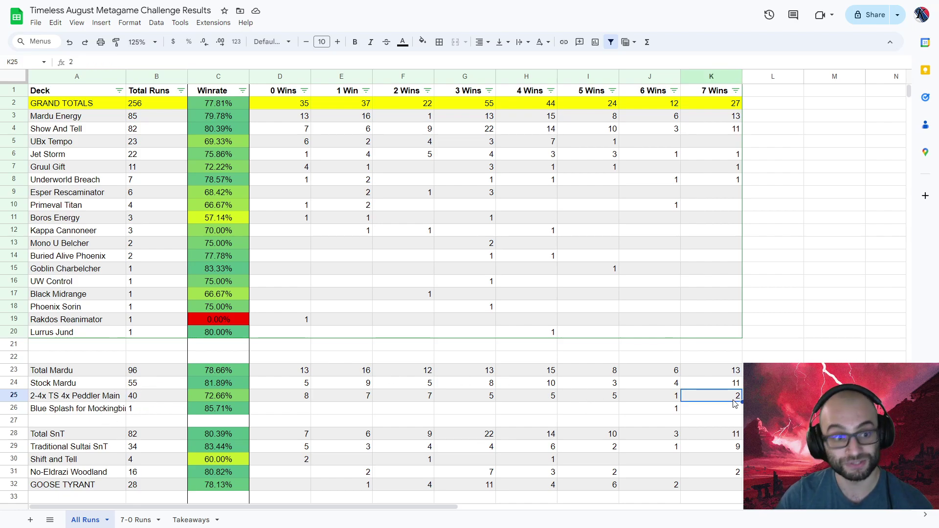
{"action": "left_click", "coordinate": [157, 400]}
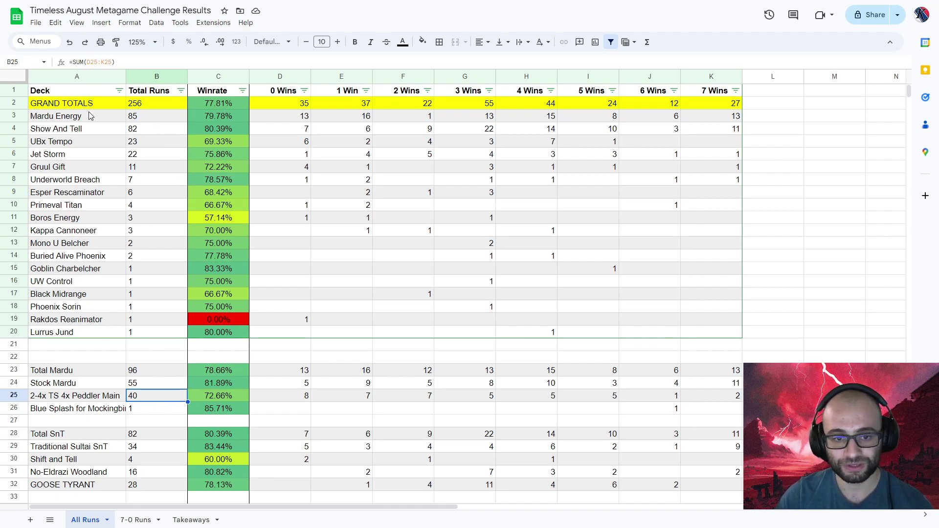
{"action": "left_click_drag", "start_coordinate": [49, 218], "coordinate": [666, 218]}
{"action": "left_click", "coordinate": [403, 244]}
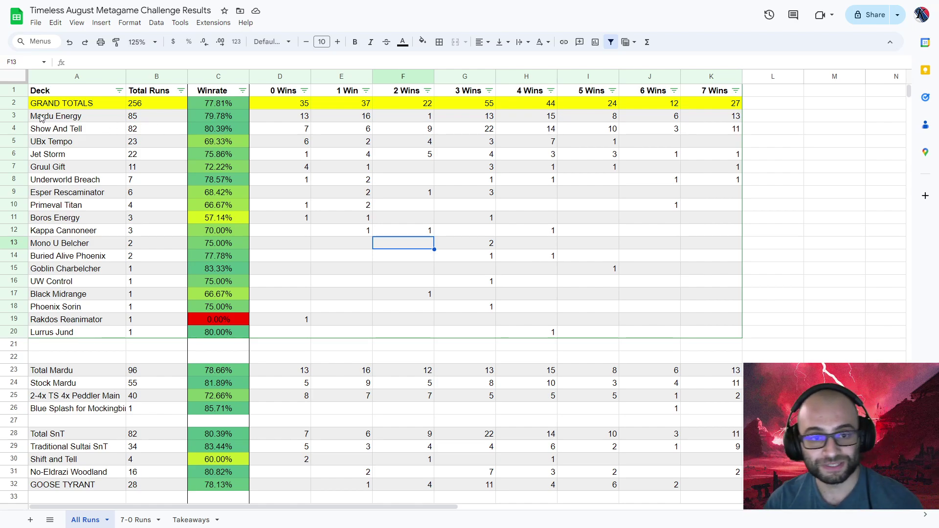
{"action": "left_click_drag", "start_coordinate": [42, 117], "coordinate": [239, 131]}
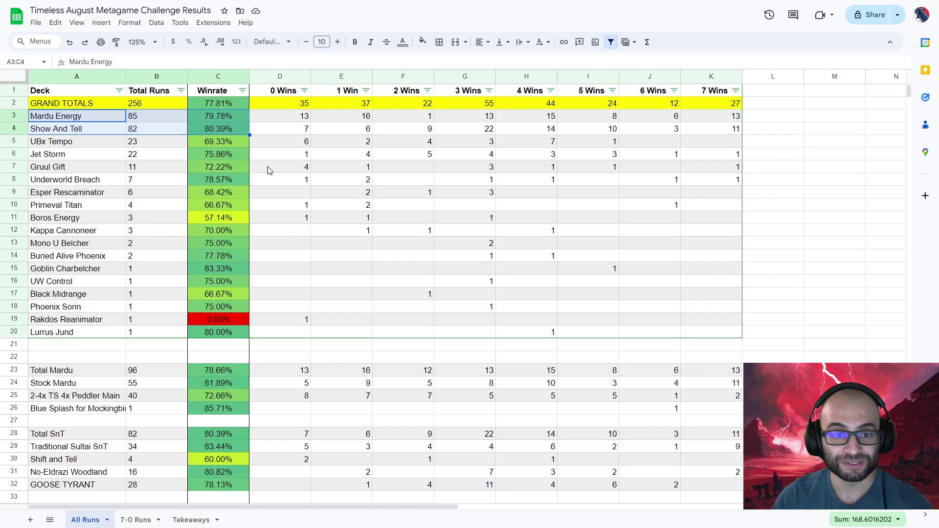
{"action": "left_click", "coordinate": [223, 131]}
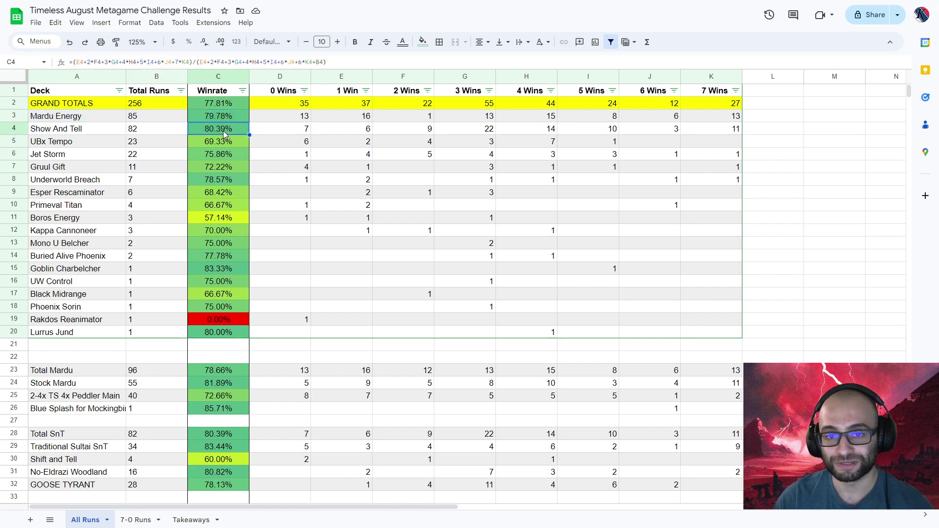
{"action": "key", "text": "Up"}
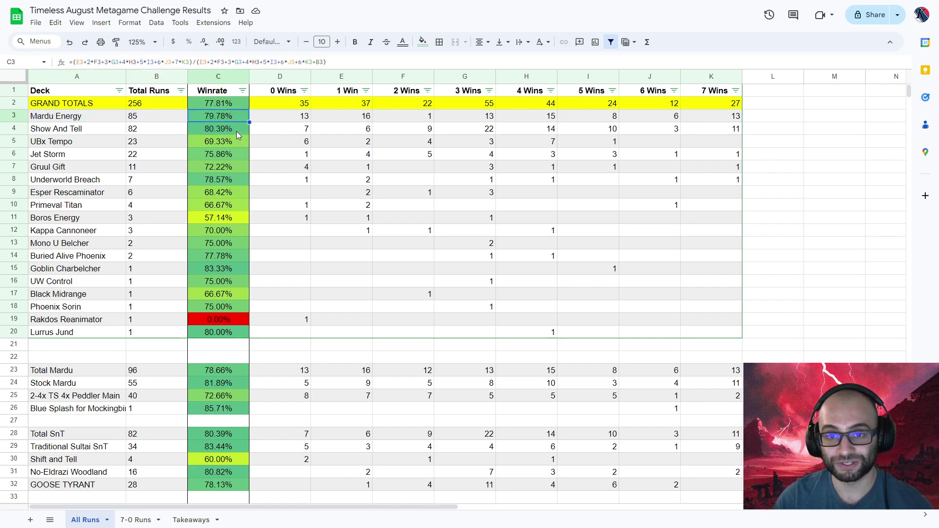
{"action": "left_click", "coordinate": [236, 131]}
{"action": "key", "text": "Up"}
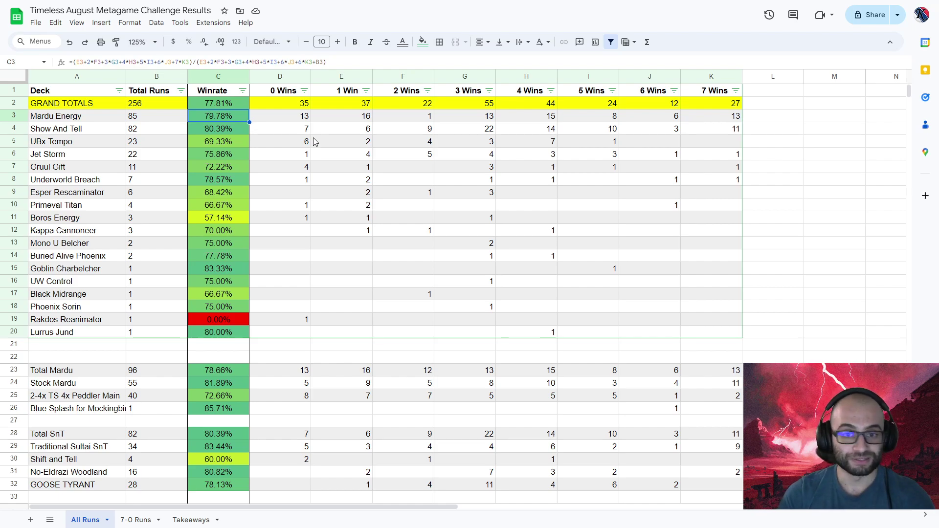
{"action": "left_click", "coordinate": [59, 145]}
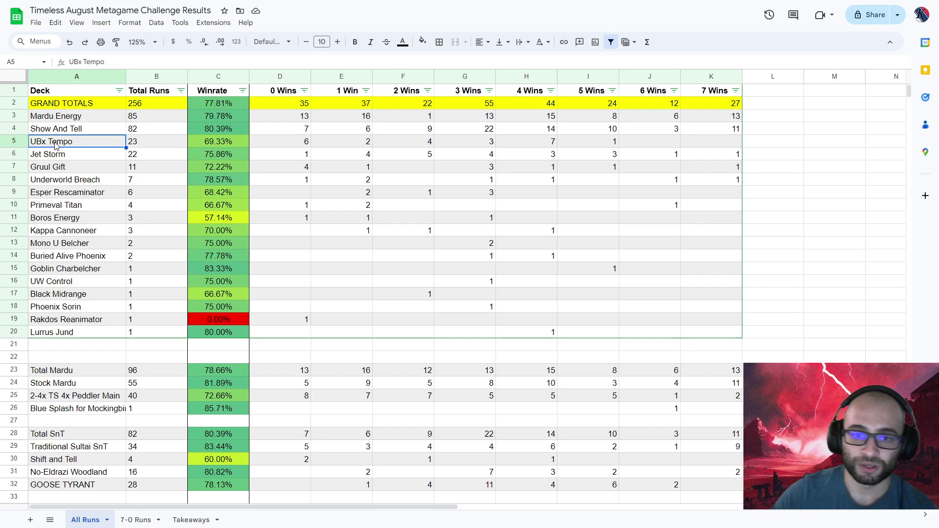
{"action": "left_click", "coordinate": [167, 145]}
{"action": "left_click", "coordinate": [226, 142]}
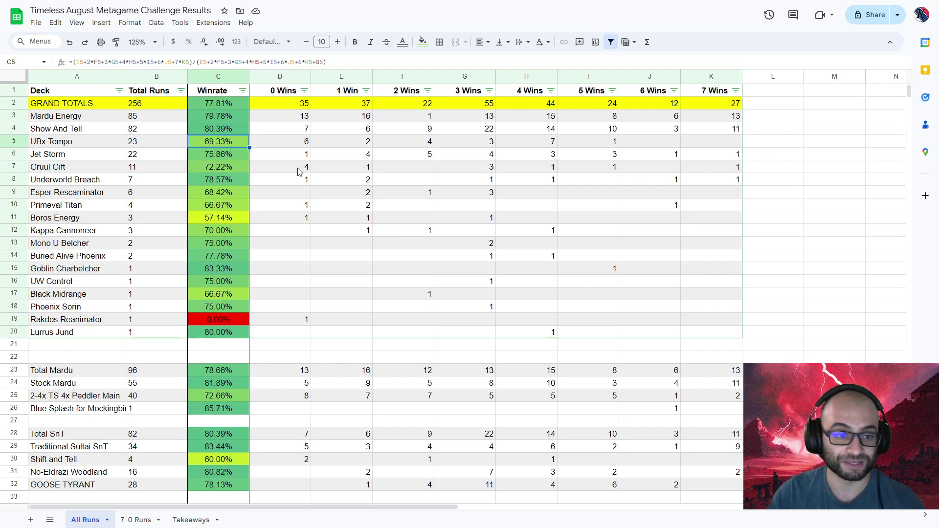
{"action": "left_click_drag", "start_coordinate": [218, 116], "coordinate": [218, 130]}
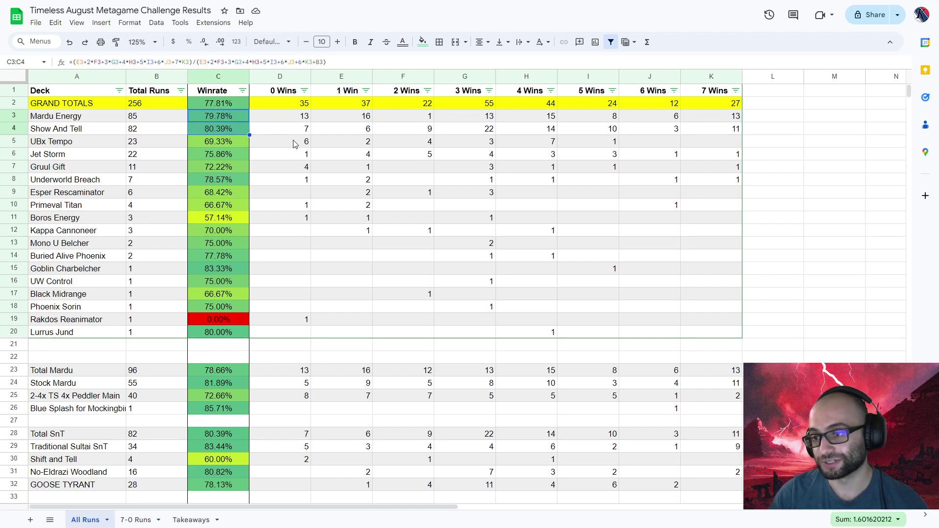
{"action": "left_click", "coordinate": [734, 143]}
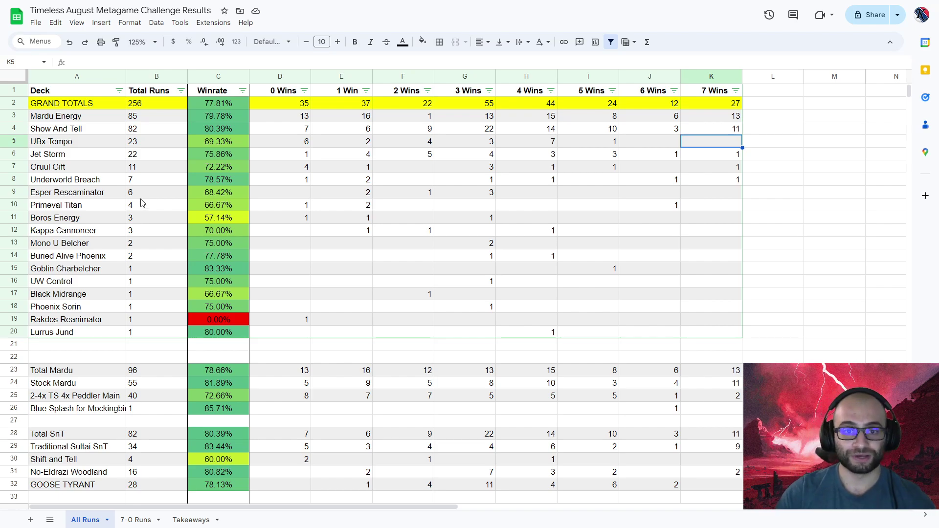
{"action": "left_click_drag", "start_coordinate": [147, 103], "coordinate": [163, 146]}
{"action": "left_click", "coordinate": [162, 146]}
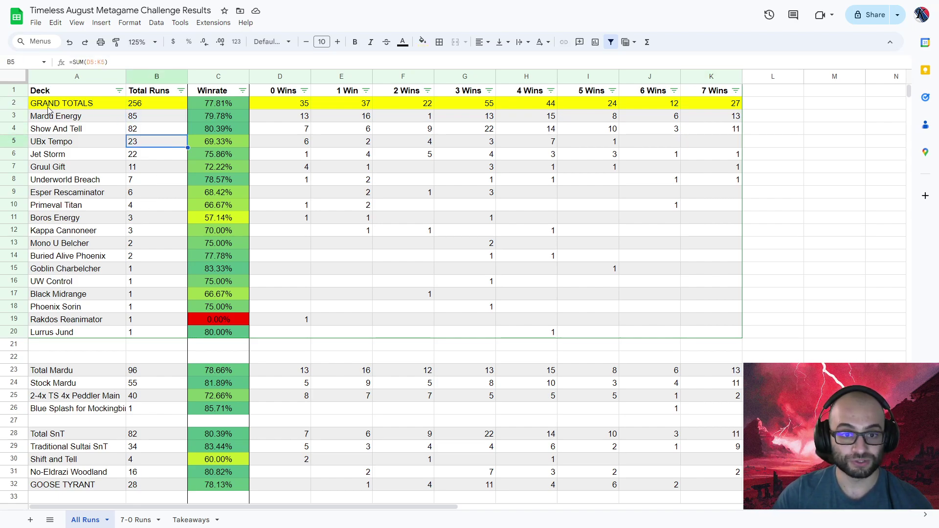
{"action": "left_click", "coordinate": [51, 116]}
{"action": "left_click", "coordinate": [68, 129]}
{"action": "left_click", "coordinate": [69, 119]}
{"action": "left_click", "coordinate": [67, 131]}
{"action": "left_click", "coordinate": [69, 119]}
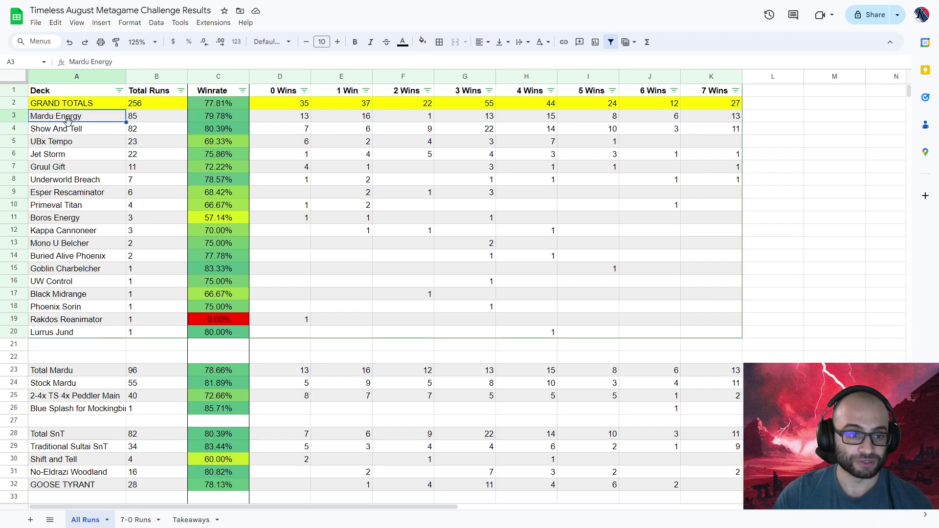
{"action": "left_click", "coordinate": [76, 133]}
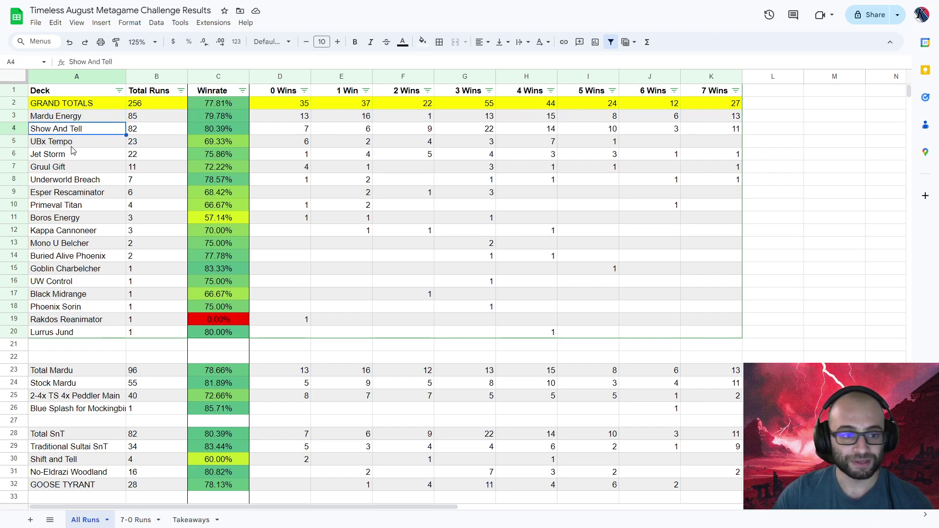
{"action": "left_click", "coordinate": [74, 145]}
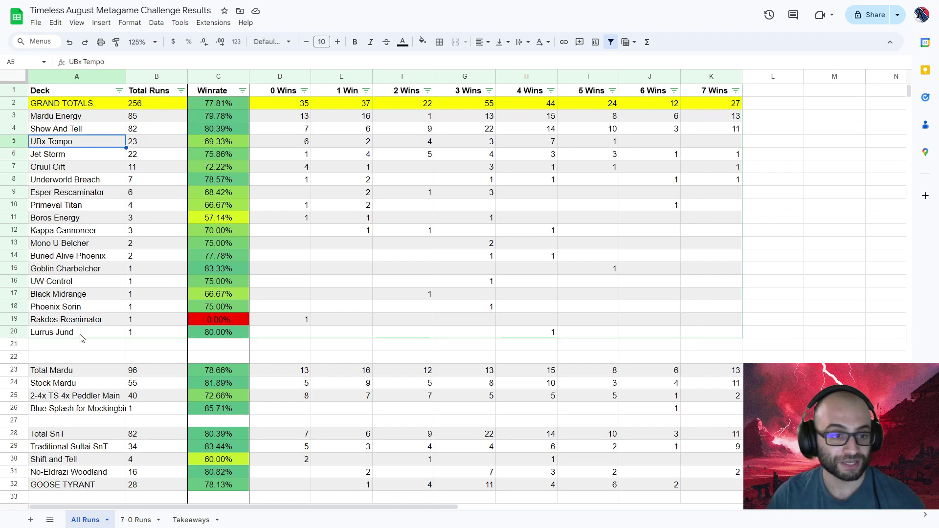
{"action": "left_click_drag", "start_coordinate": [90, 180], "coordinate": [81, 336]}
{"action": "left_click", "coordinate": [100, 333]}
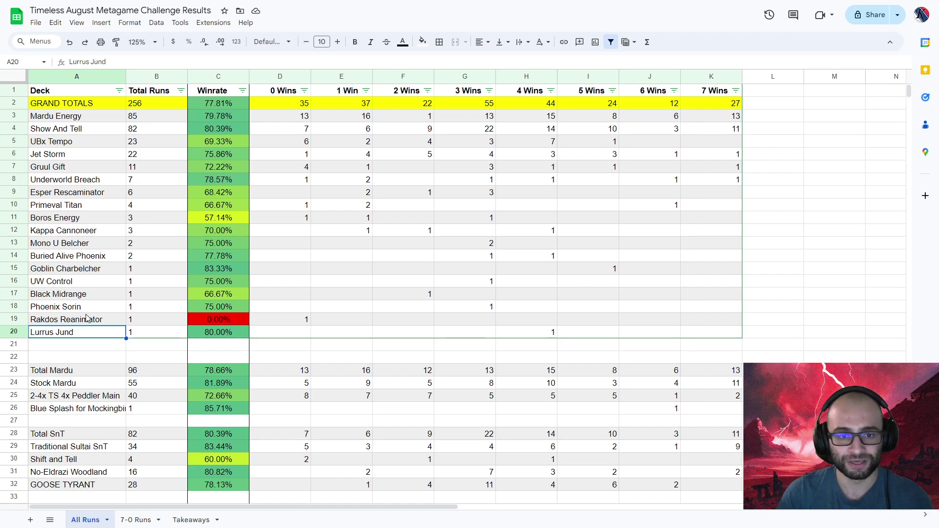
{"action": "left_click_drag", "start_coordinate": [86, 155], "coordinate": [736, 157]}
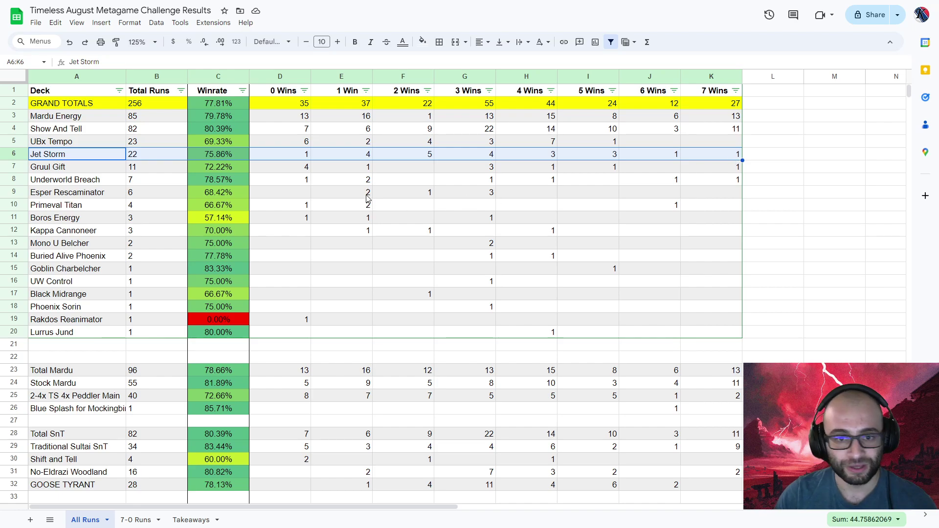
{"action": "left_click", "coordinate": [714, 155]}
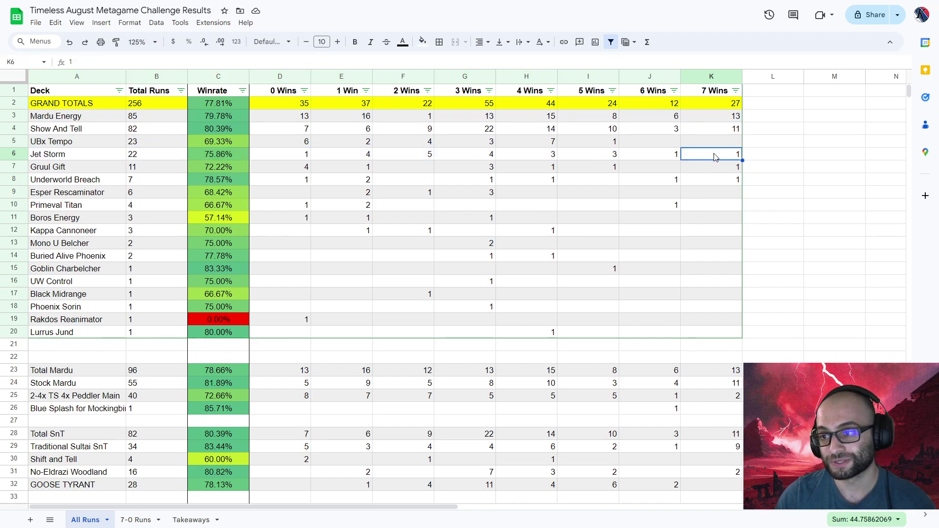
{"action": "left_click", "coordinate": [661, 156]}
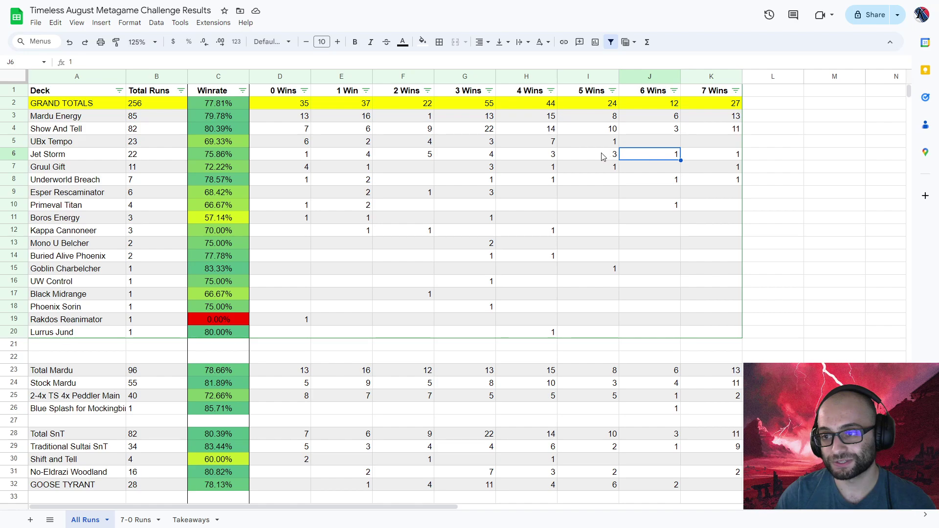
{"action": "left_click", "coordinate": [602, 156]}
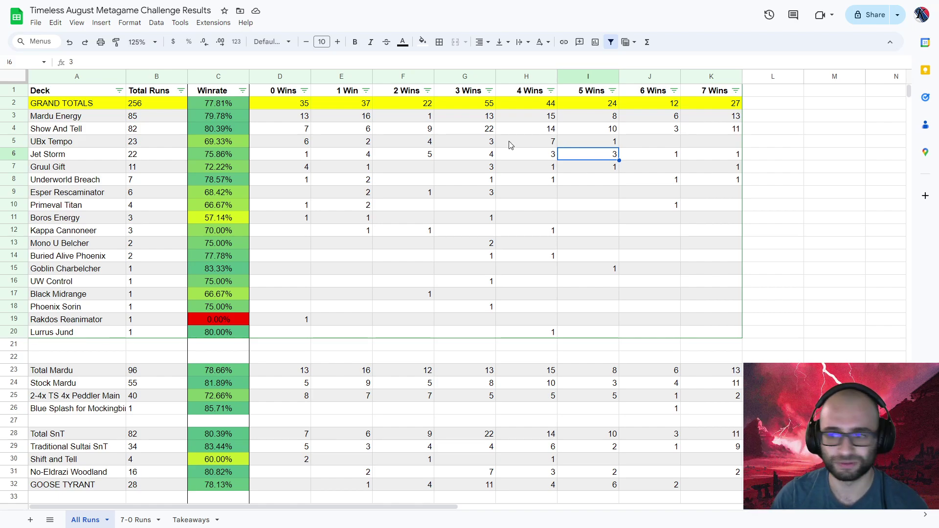
{"action": "left_click", "coordinate": [485, 145]}
{"action": "left_click", "coordinate": [465, 156]}
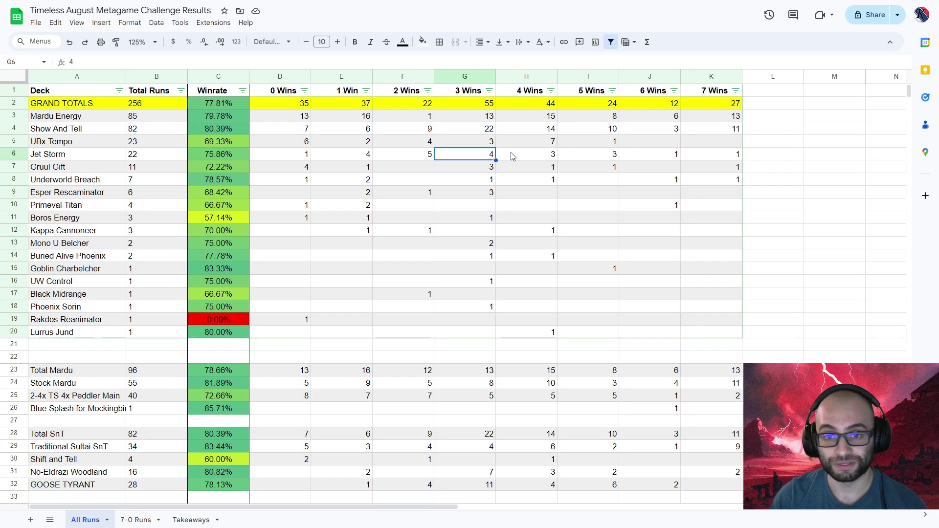
{"action": "left_click", "coordinate": [224, 157]}
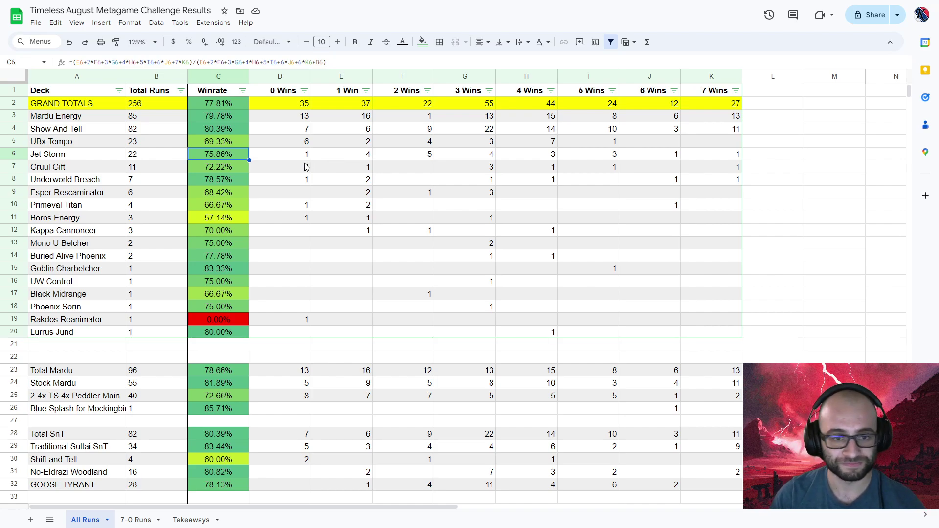
{"action": "left_click", "coordinate": [159, 169]}
{"action": "left_click_drag", "start_coordinate": [45, 169], "coordinate": [138, 172]}
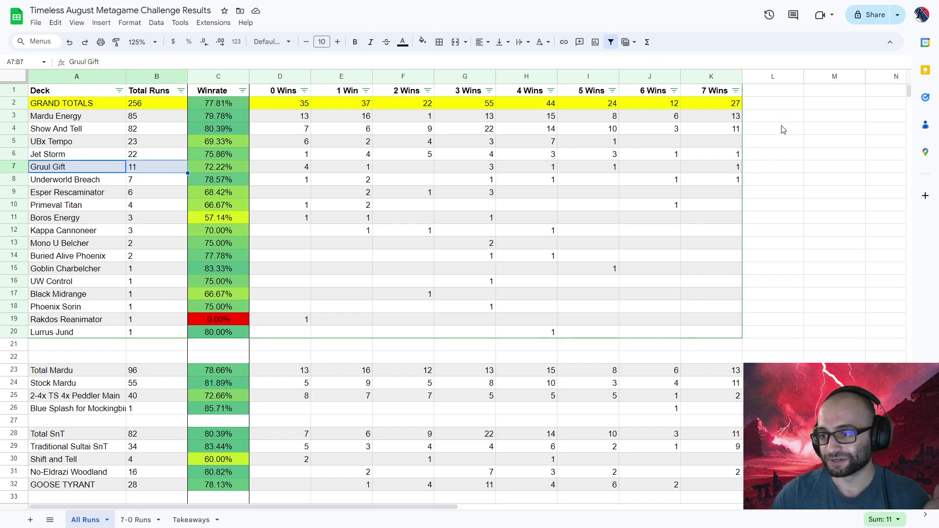
{"action": "left_click", "coordinate": [733, 171]}
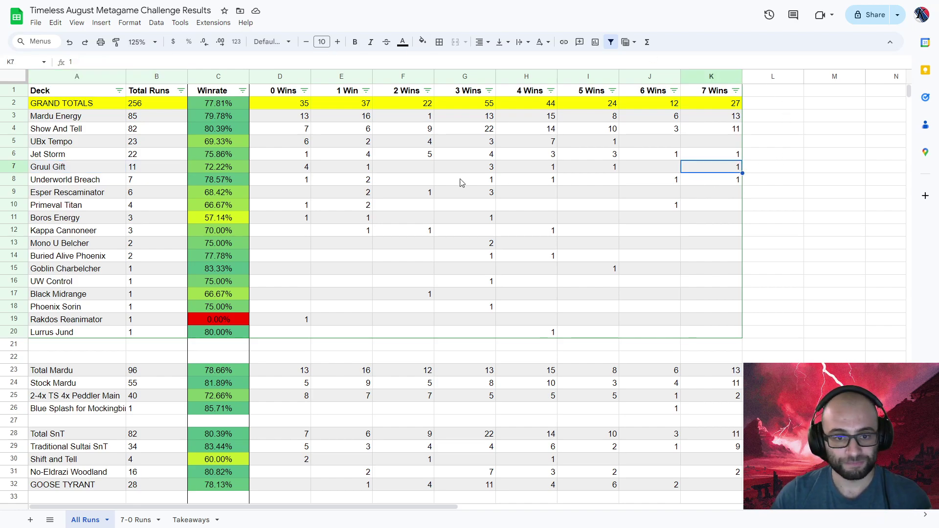
{"action": "left_click", "coordinate": [160, 183]}
{"action": "left_click", "coordinate": [157, 196]}
{"action": "left_click", "coordinate": [157, 205]}
{"action": "left_click", "coordinate": [157, 221]}
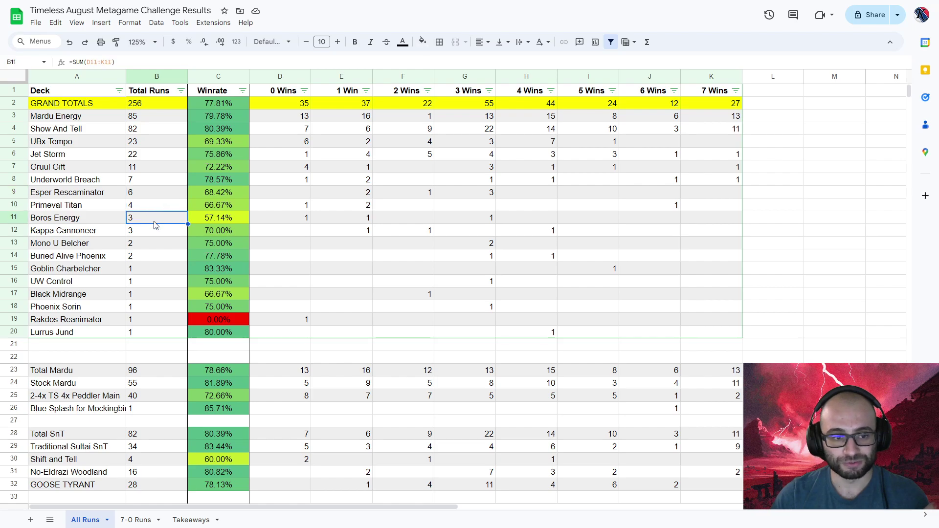
{"action": "left_click", "coordinate": [156, 264]}
{"action": "left_click", "coordinate": [153, 195]}
{"action": "left_click_drag", "start_coordinate": [120, 197], "coordinate": [731, 191]}
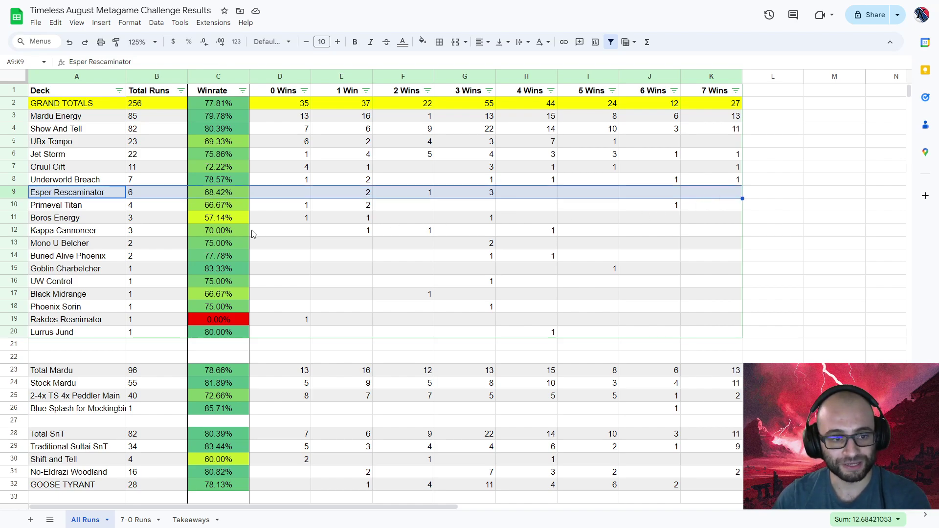
{"action": "left_click", "coordinate": [142, 183]}
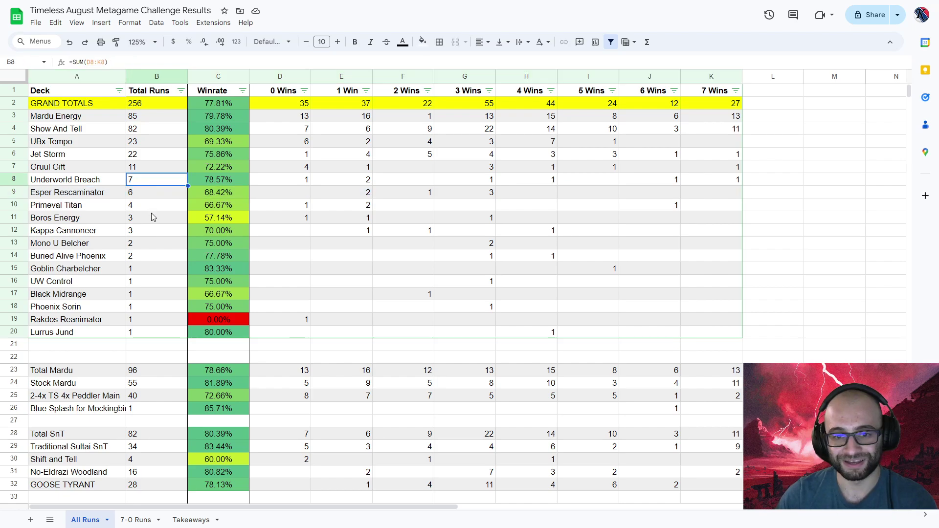
{"action": "left_click", "coordinate": [710, 182]}
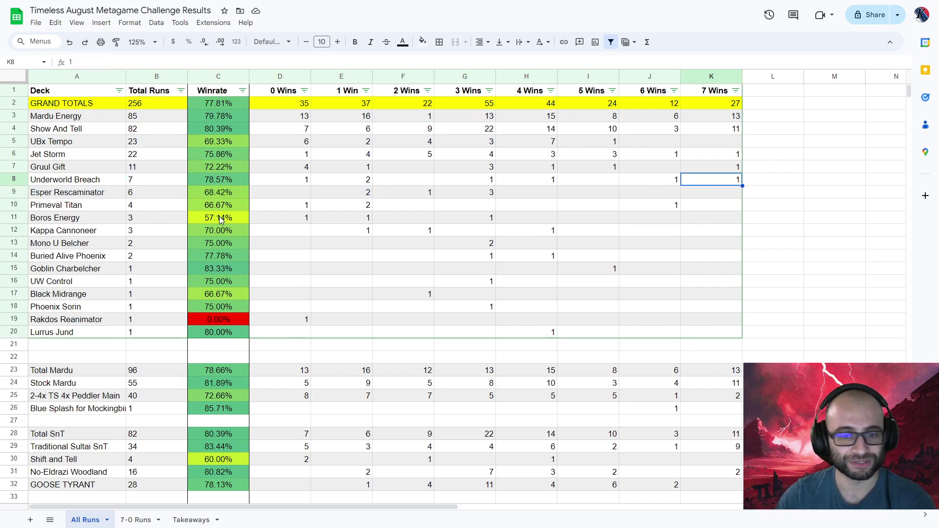
{"action": "left_click", "coordinate": [140, 185]}
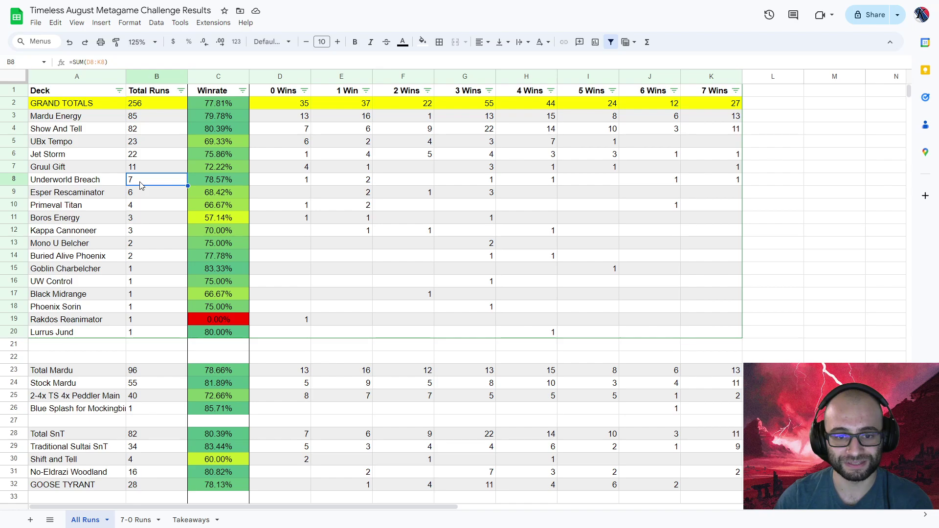
{"action": "left_click_drag", "start_coordinate": [111, 208], "coordinate": [575, 205]}
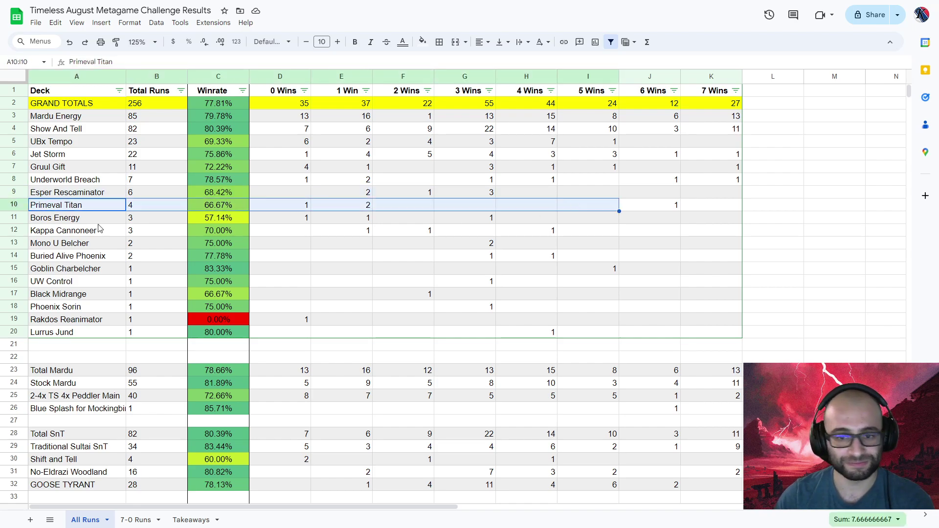
{"action": "left_click", "coordinate": [120, 231]}
{"action": "left_click_drag", "start_coordinate": [63, 210], "coordinate": [159, 331]}
{"action": "left_click", "coordinate": [49, 198]}
{"action": "left_click_drag", "start_coordinate": [49, 204], "coordinate": [137, 332]}
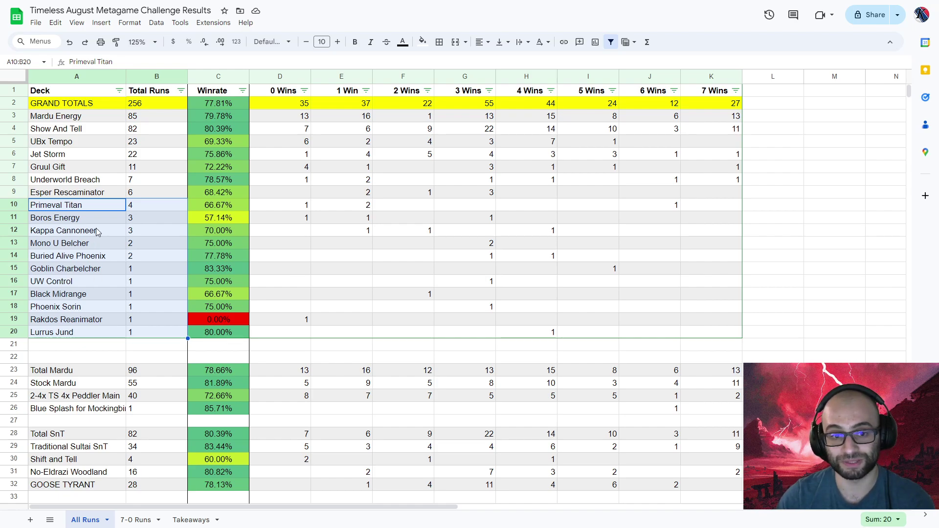
{"action": "left_click", "coordinate": [112, 231]}
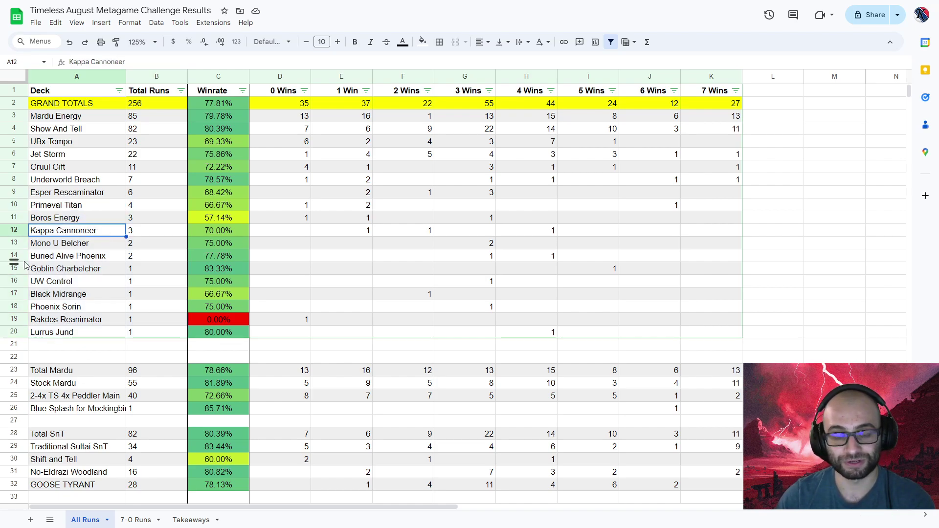
{"action": "left_click_drag", "start_coordinate": [146, 233], "coordinate": [508, 233]}
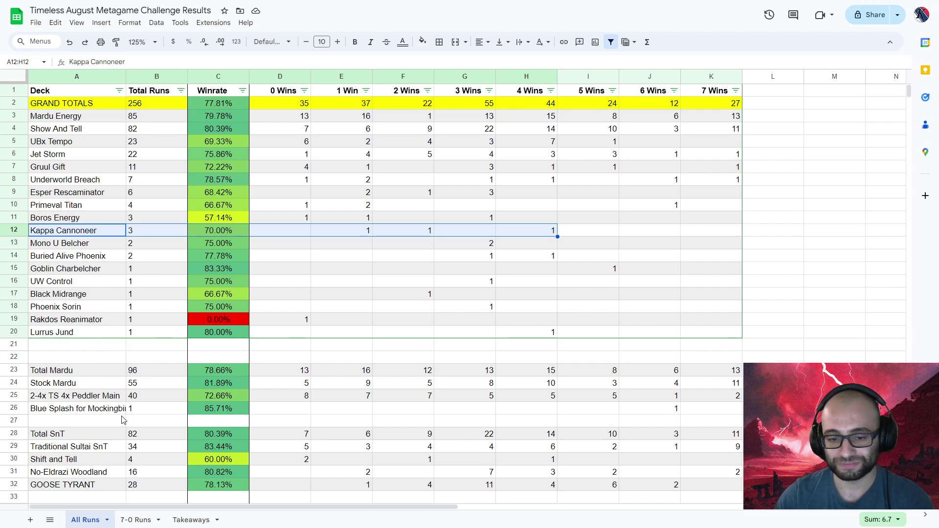
{"action": "left_click", "coordinate": [139, 396]}
{"action": "left_click", "coordinate": [87, 348]}
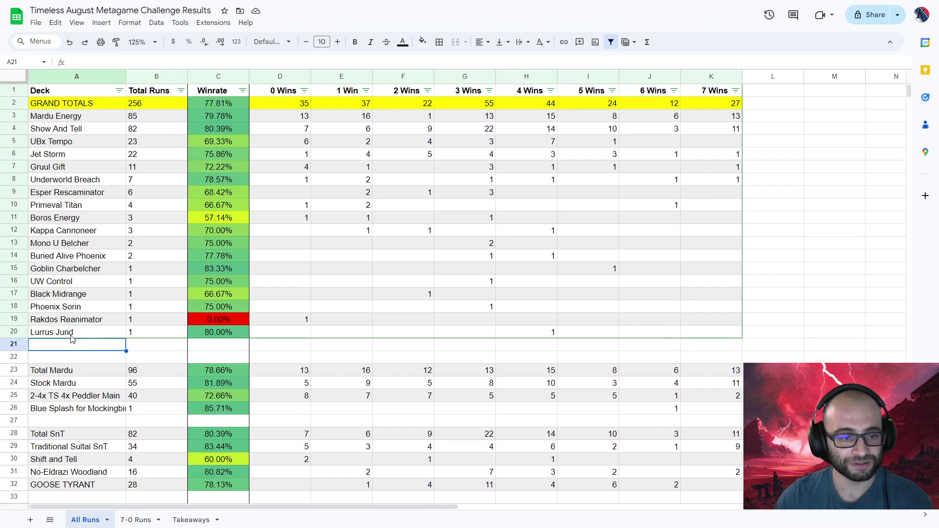
{"action": "left_click", "coordinate": [363, 334]}
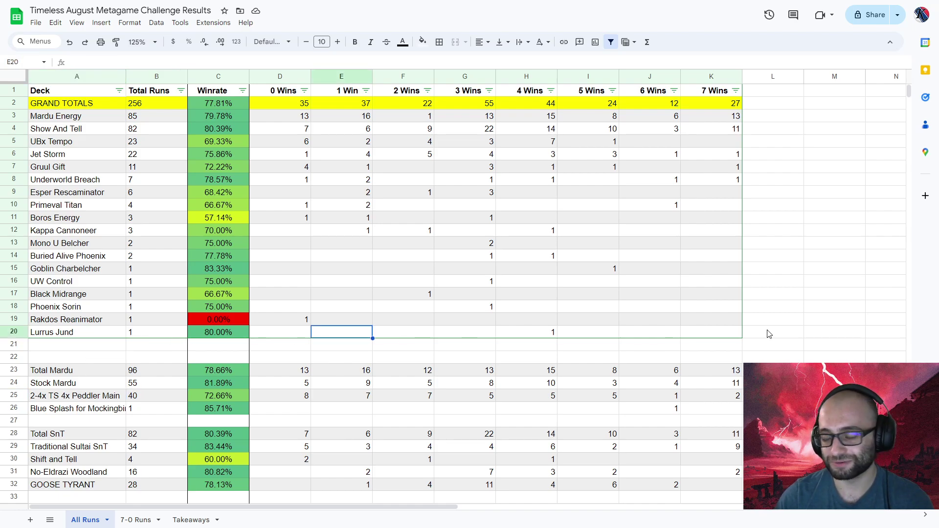
{"action": "left_click", "coordinate": [810, 334]}
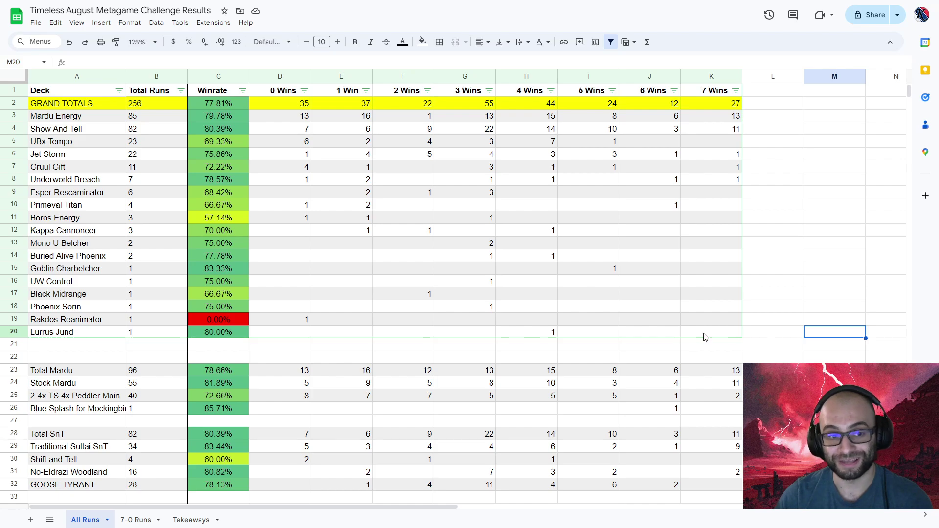
- On the Takeaways sheet, calculate 0.7^7 (0.0823543) in empty cell H11
{"action": "left_click", "coordinate": [193, 520]}
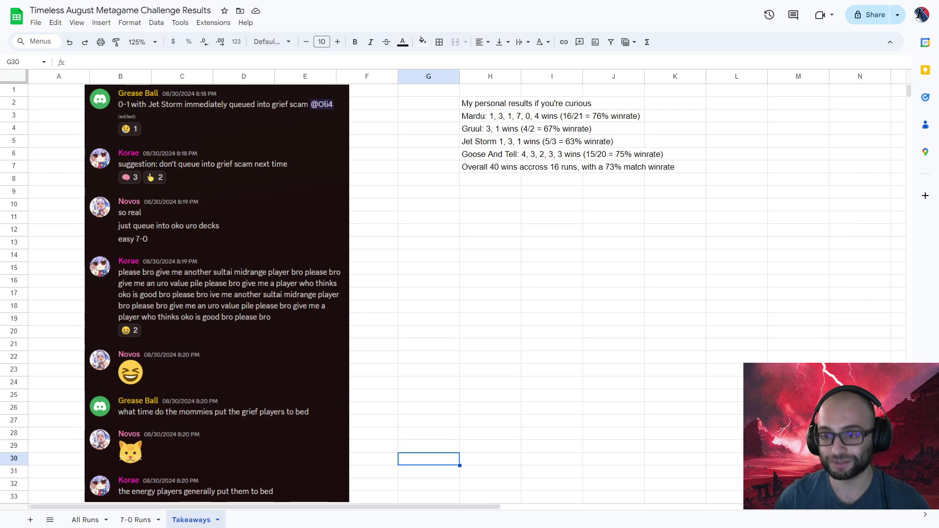
{"action": "left_click", "coordinate": [486, 220]}
{"action": "left_click", "coordinate": [184, 61]}
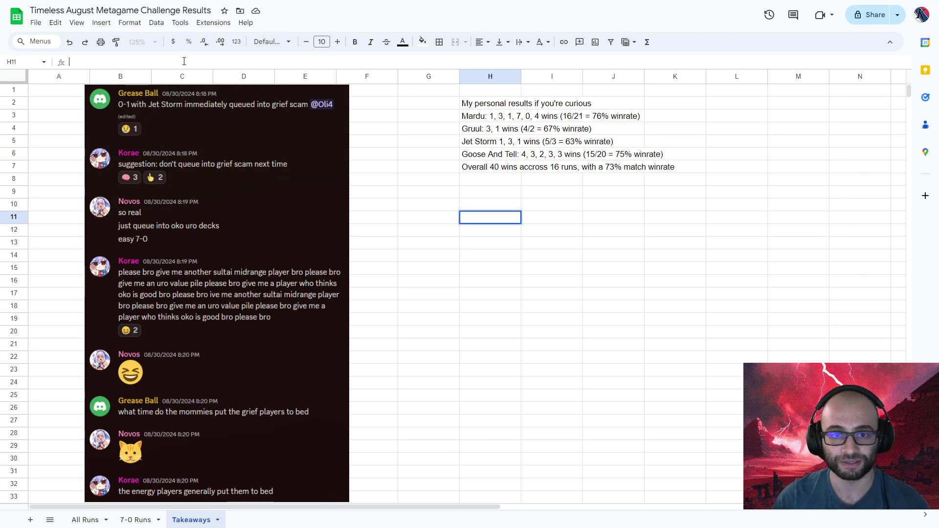
{"action": "type", "text": ".70^7"}
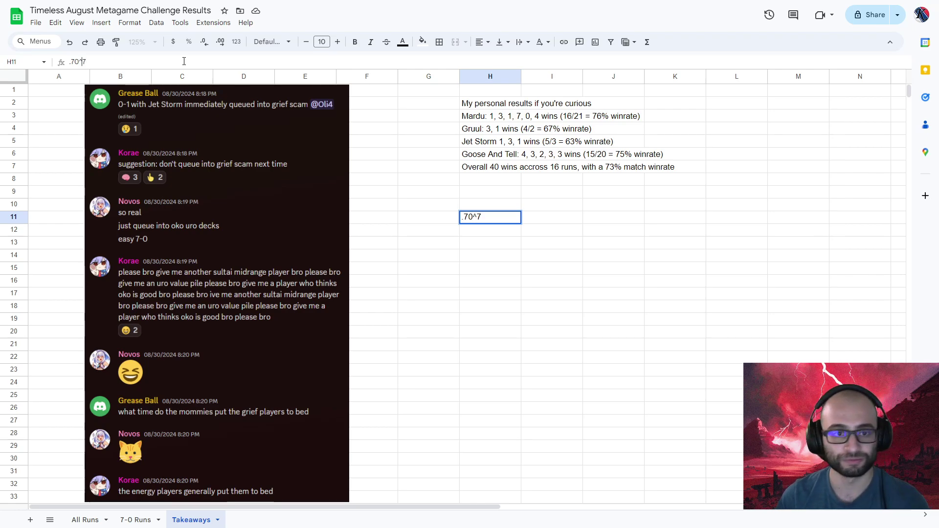
{"action": "key", "text": "Return"}
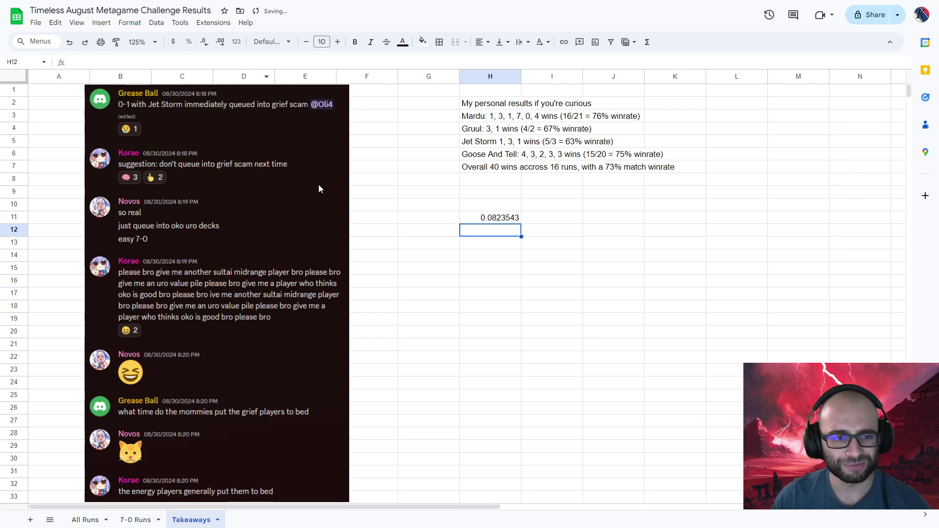
{"action": "left_click", "coordinate": [511, 218]}
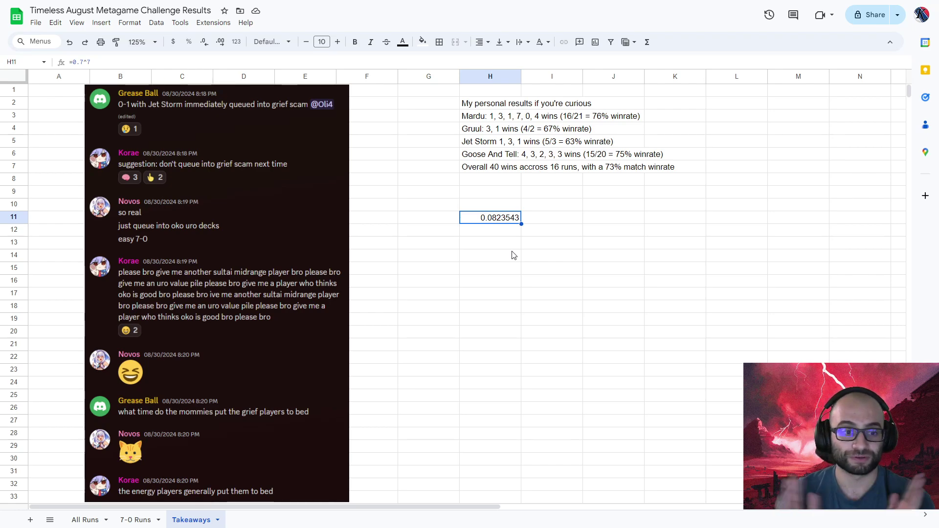
- Reselect the H11 result and start overwriting its entry
{"action": "left_click", "coordinate": [484, 270]}
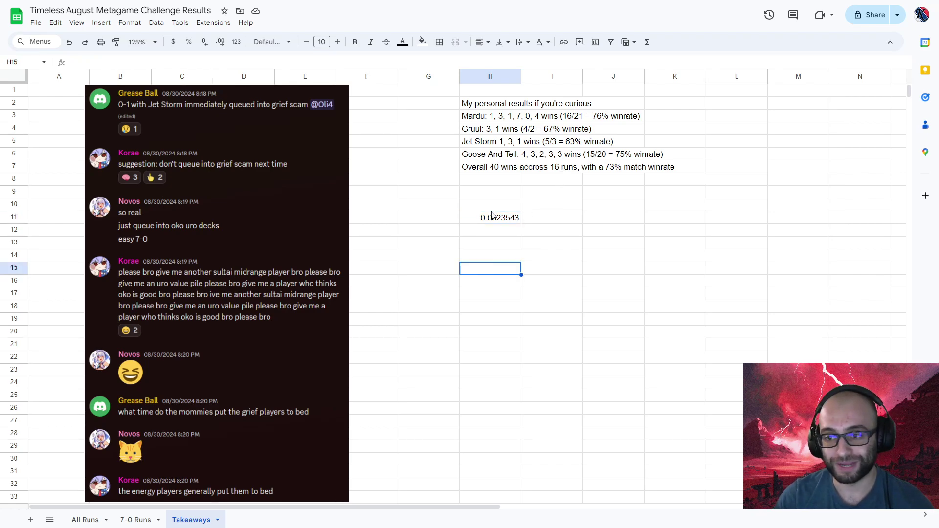
{"action": "left_click", "coordinate": [492, 206]}
{"action": "left_click", "coordinate": [492, 216]}
{"action": "type", "text": "\\"}
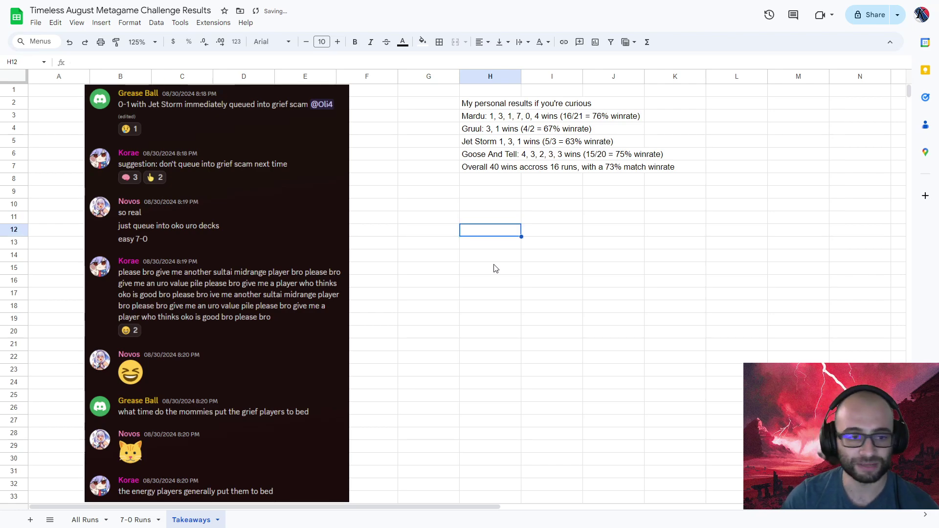
- Empty cell H11 and highlight the personal results block G1:K10
{"action": "key", "text": "BackSpace"}
{"action": "key", "text": "Return"}
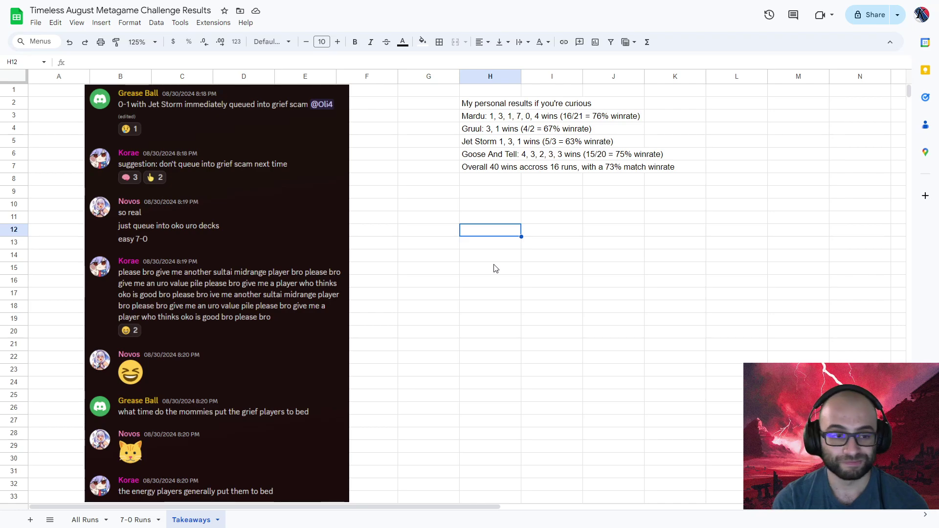
{"action": "left_click_drag", "start_coordinate": [421, 93], "coordinate": [648, 204]}
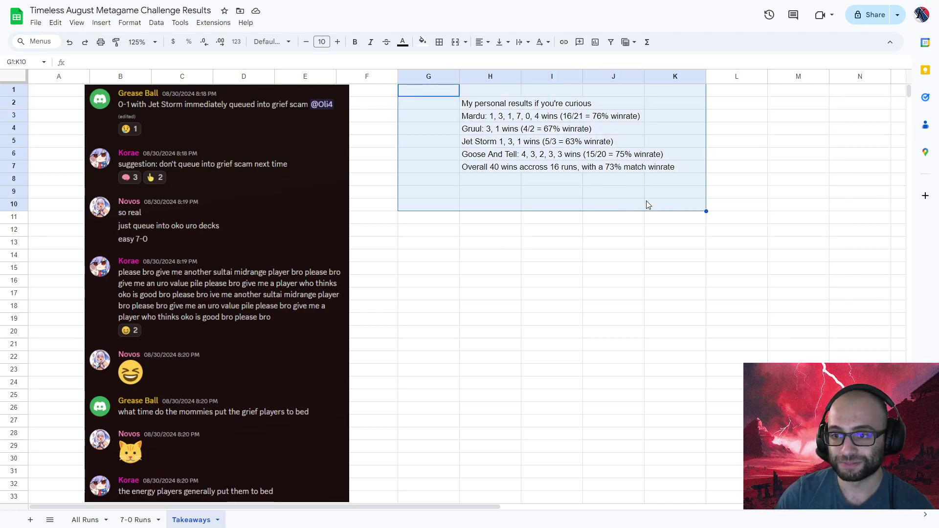
{"action": "left_click", "coordinate": [665, 264]}
- Review the Mardu, Goose And Tell, and overall wins summary lines
{"action": "left_click", "coordinate": [452, 117]}
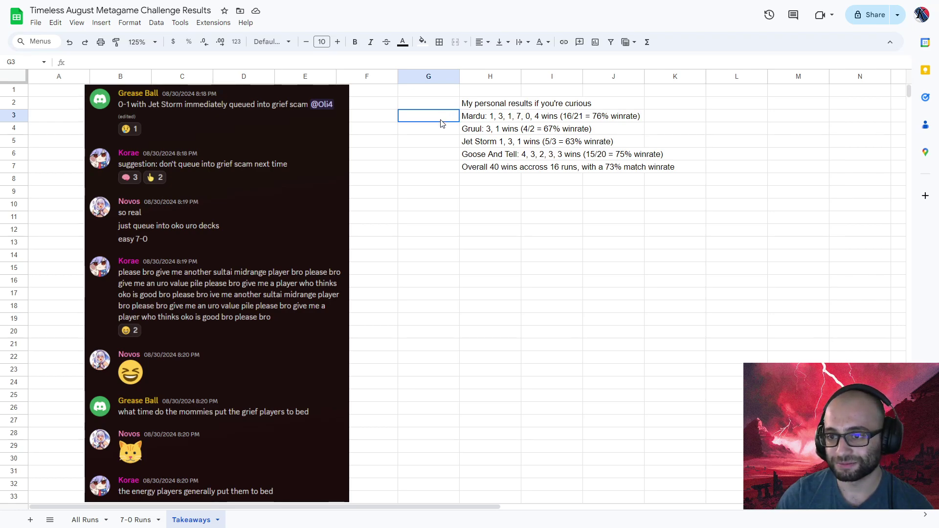
{"action": "left_click_drag", "start_coordinate": [443, 123], "coordinate": [435, 145]}
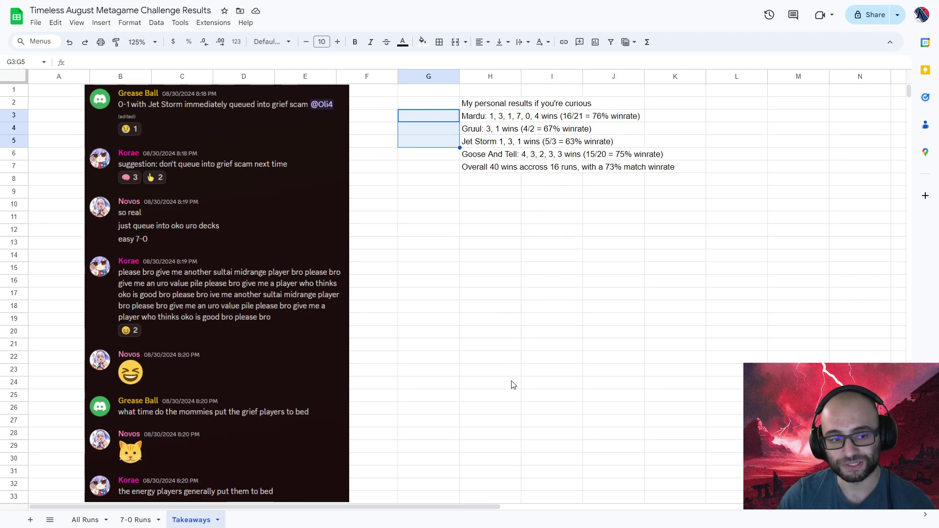
{"action": "left_click", "coordinate": [470, 171]}
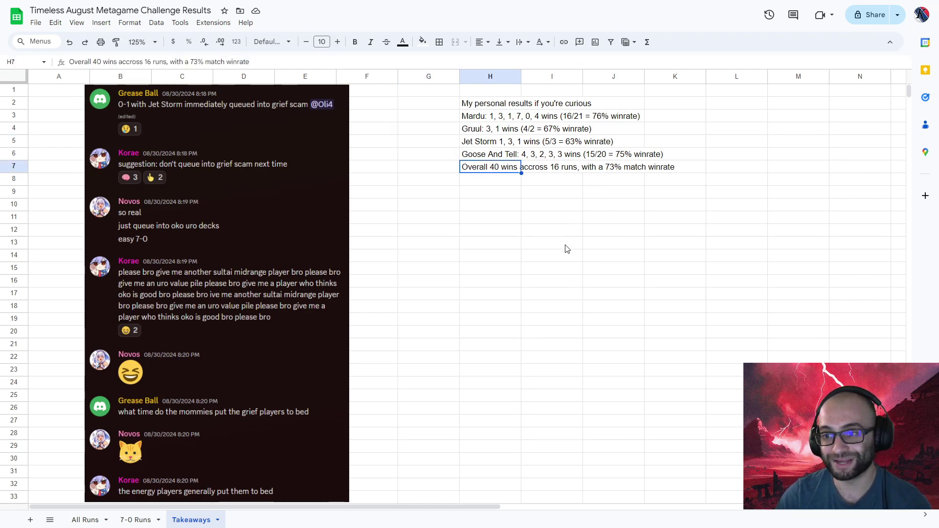
{"action": "key", "text": "Up"}
{"action": "key", "text": "Up"}
{"action": "key", "text": "Up"}
{"action": "key", "text": "Up"}
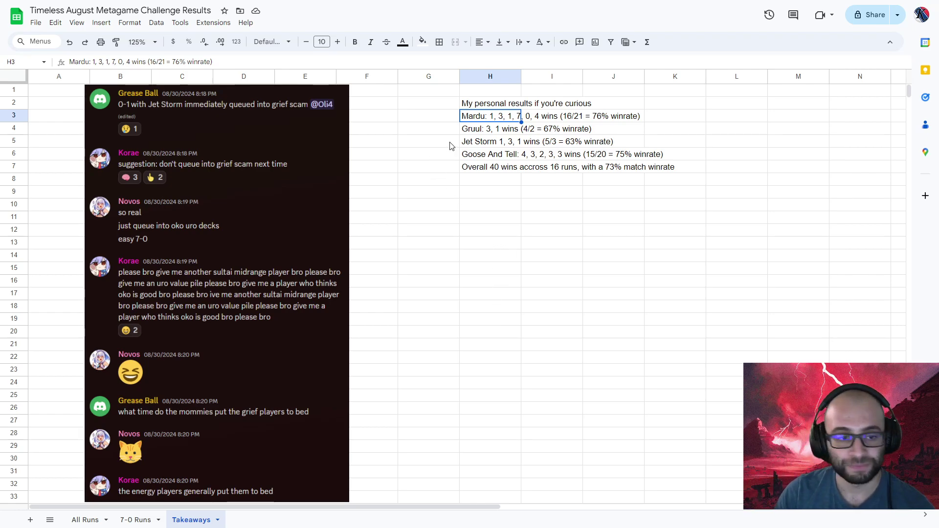
{"action": "left_click_drag", "start_coordinate": [482, 156], "coordinate": [740, 153]}
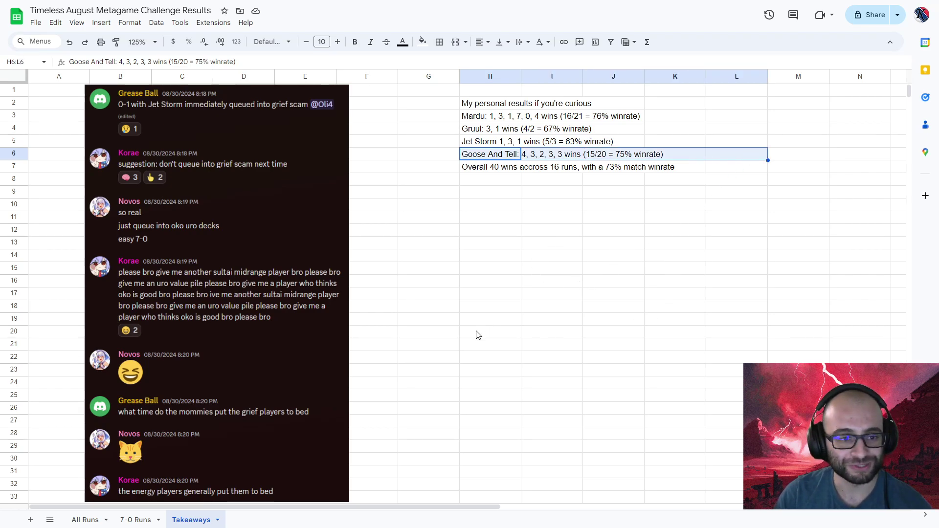
{"action": "left_click", "coordinate": [498, 158]}
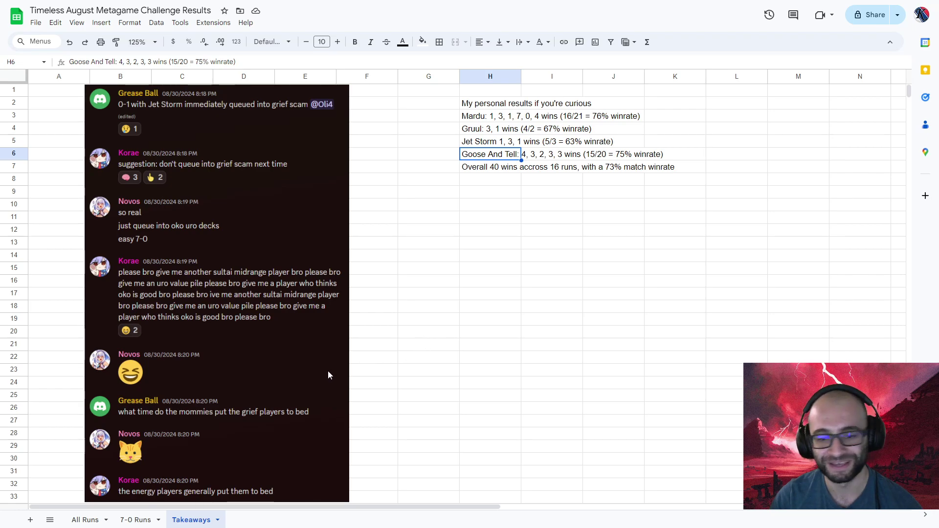
{"action": "left_click", "coordinate": [499, 172]}
{"action": "left_click", "coordinate": [495, 183]}
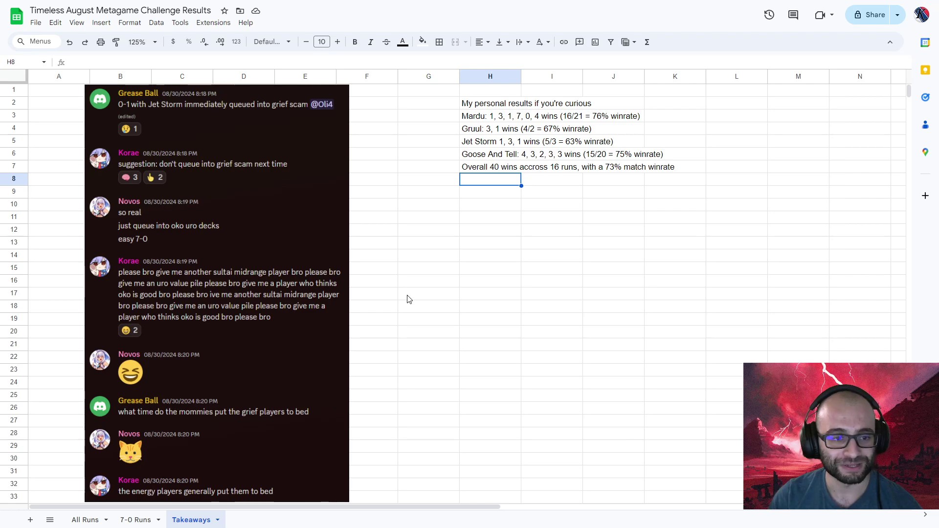
- Highlight the UBx Tempo row 5 on All Runs, then go to the Takeaways sheet
{"action": "left_click", "coordinate": [85, 519]}
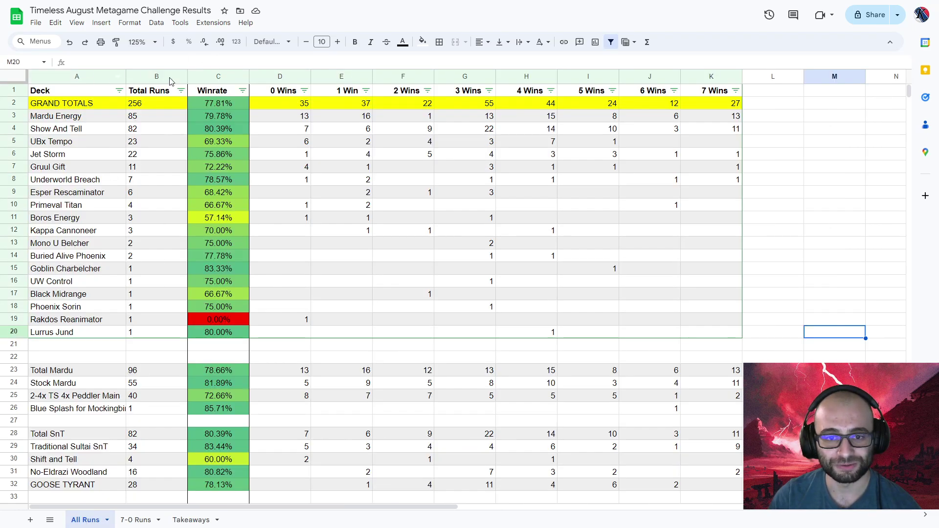
{"action": "left_click", "coordinate": [112, 145]}
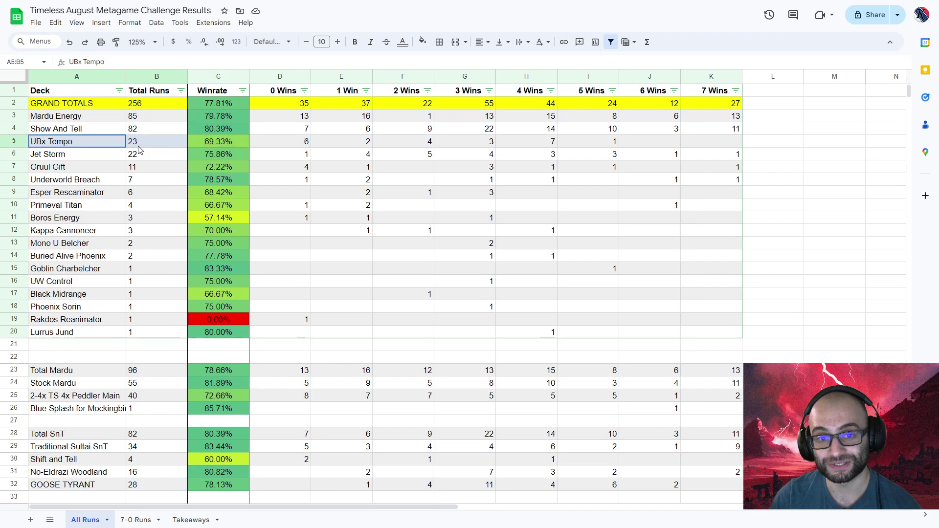
{"action": "left_click_drag", "start_coordinate": [112, 145], "coordinate": [81, 148]}
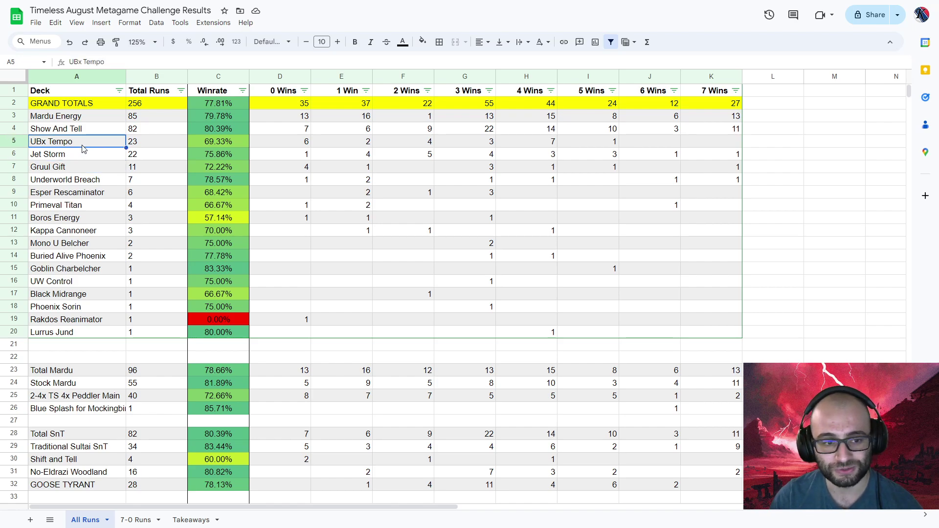
{"action": "left_click", "coordinate": [137, 520]}
{"action": "left_click", "coordinate": [189, 519]}
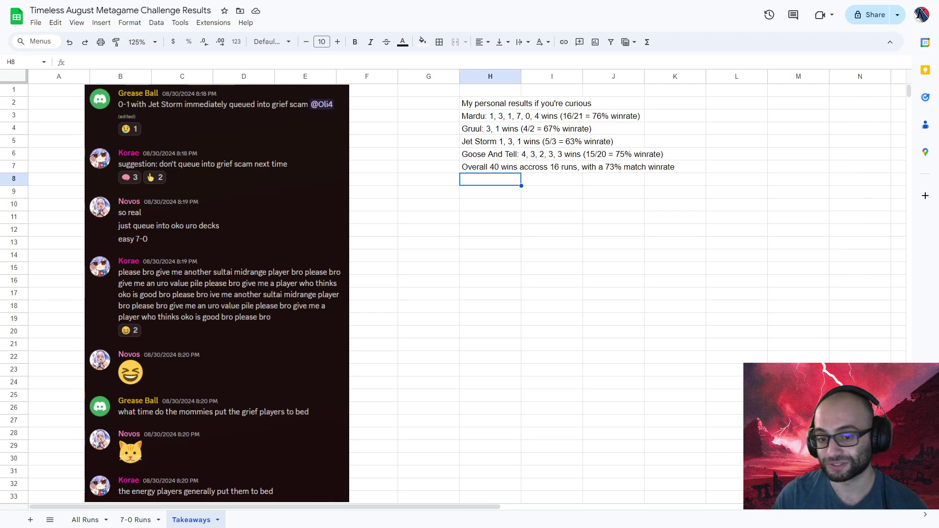
- Select the empty column H cells under the Takeaways summary, then return to All Runs
{"action": "left_click", "coordinate": [505, 256]}
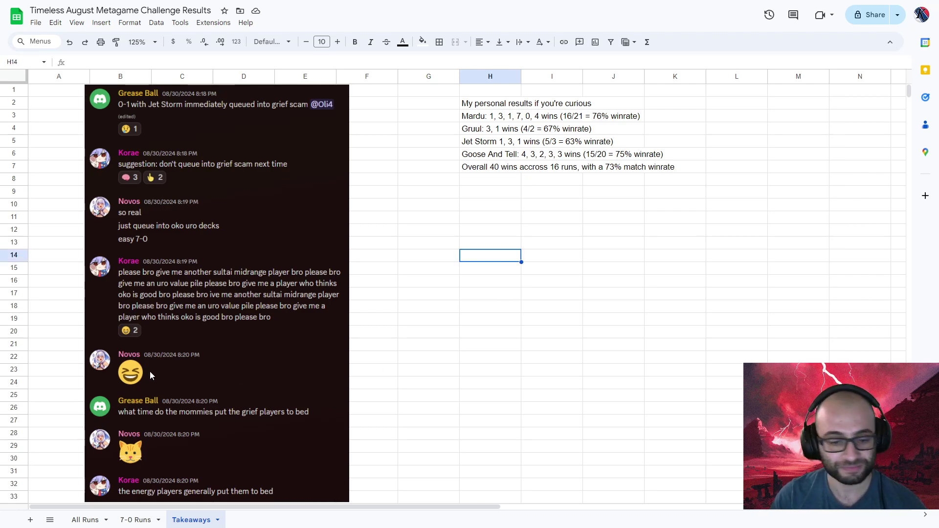
{"action": "left_click", "coordinate": [496, 204]}
{"action": "left_click", "coordinate": [495, 194]}
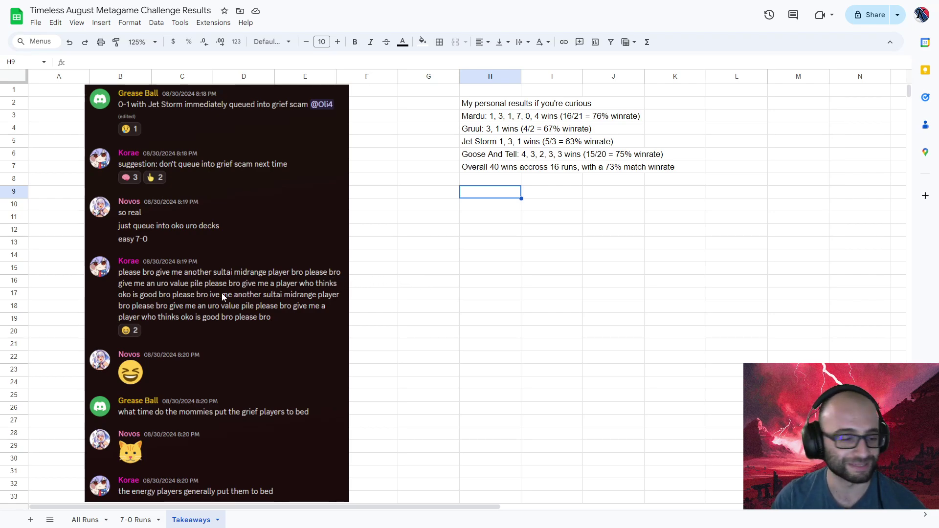
{"action": "left_click", "coordinate": [83, 520]}
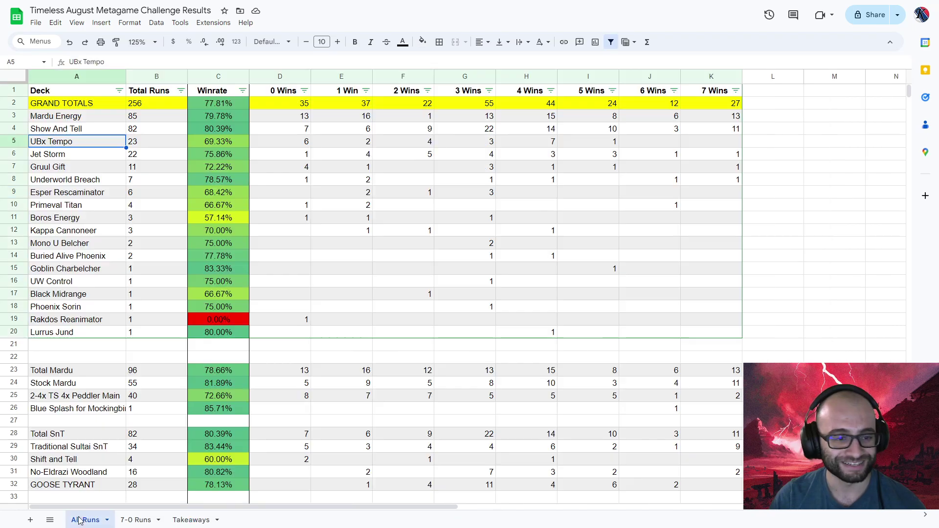